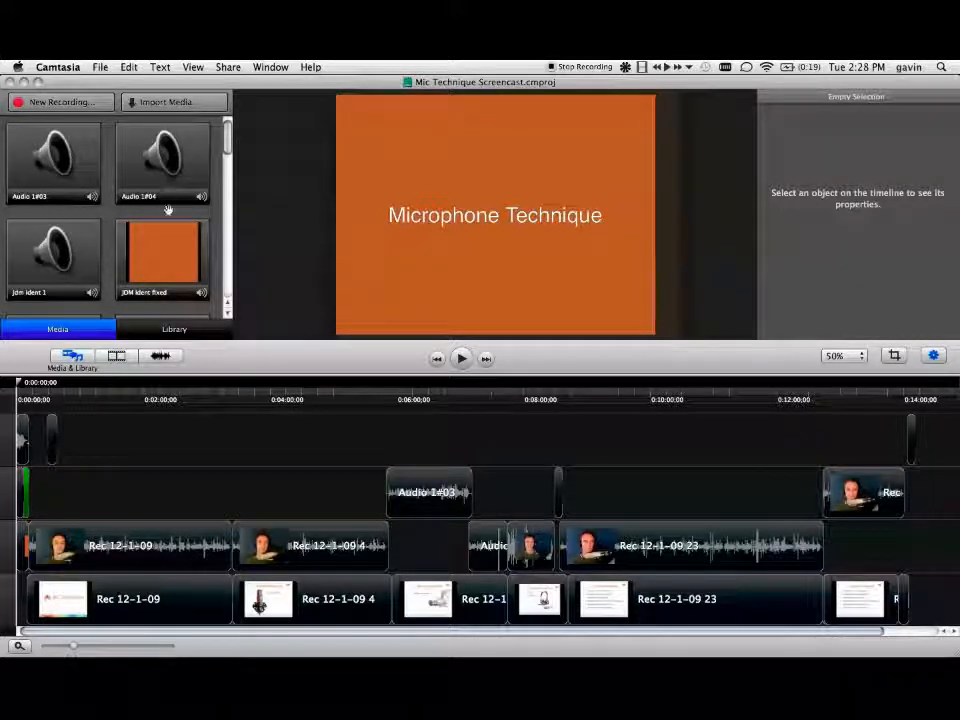
Step: Look through the media clips, open the recorder for a new recording and review the available screen capture sizes
{"action": "scroll", "coordinate": [170, 240], "scroll_direction": "down", "scroll_amount": 5}
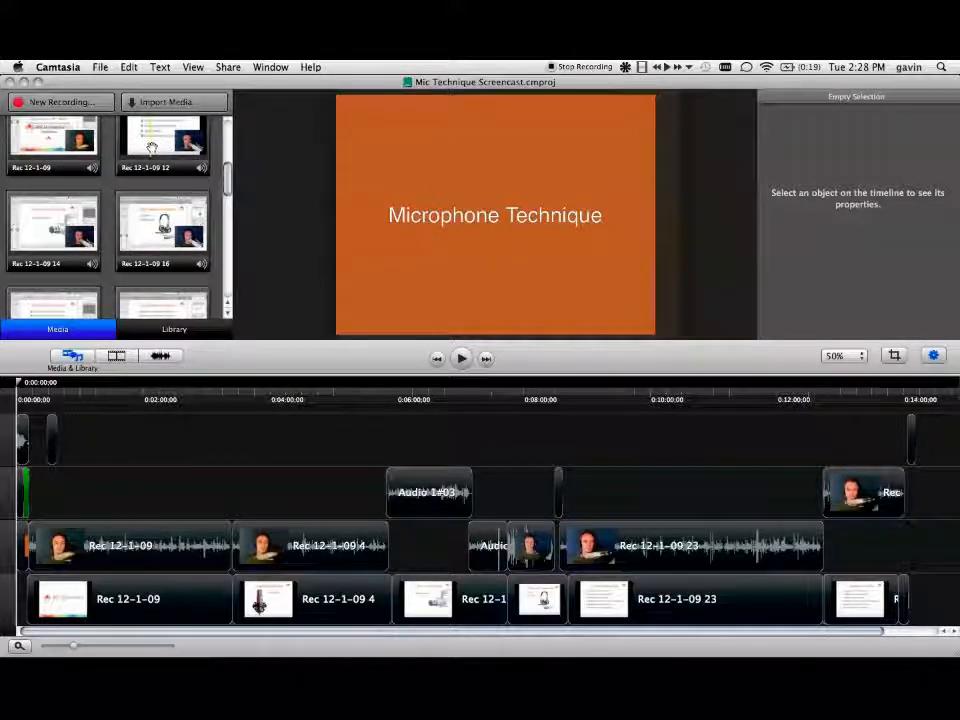
{"action": "scroll", "coordinate": [106, 152], "scroll_direction": "up", "scroll_amount": 5}
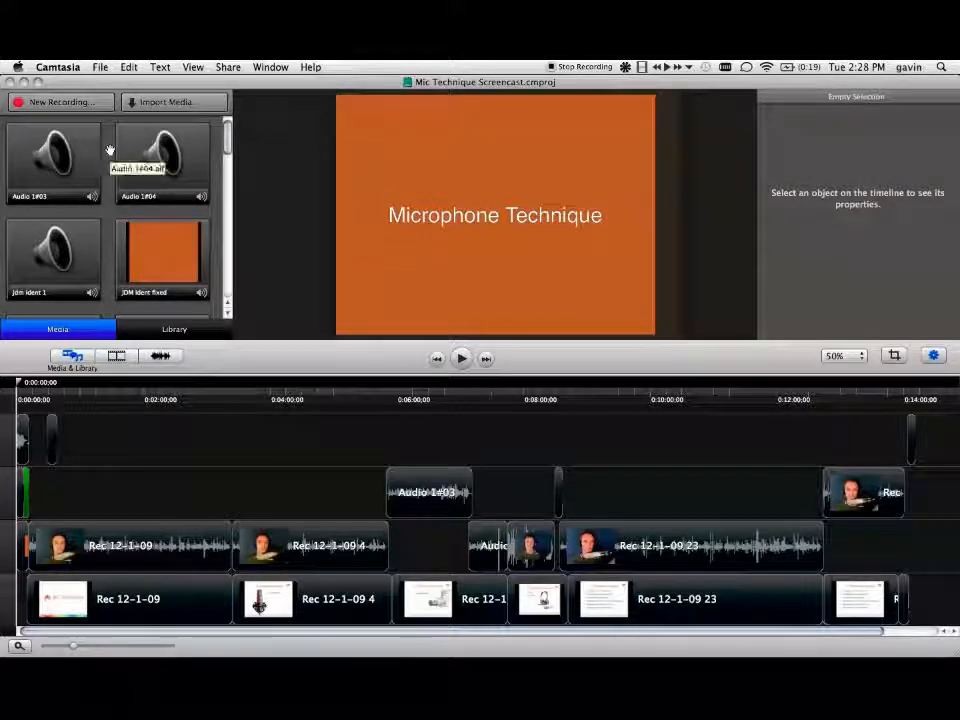
{"action": "left_click", "coordinate": [62, 102]}
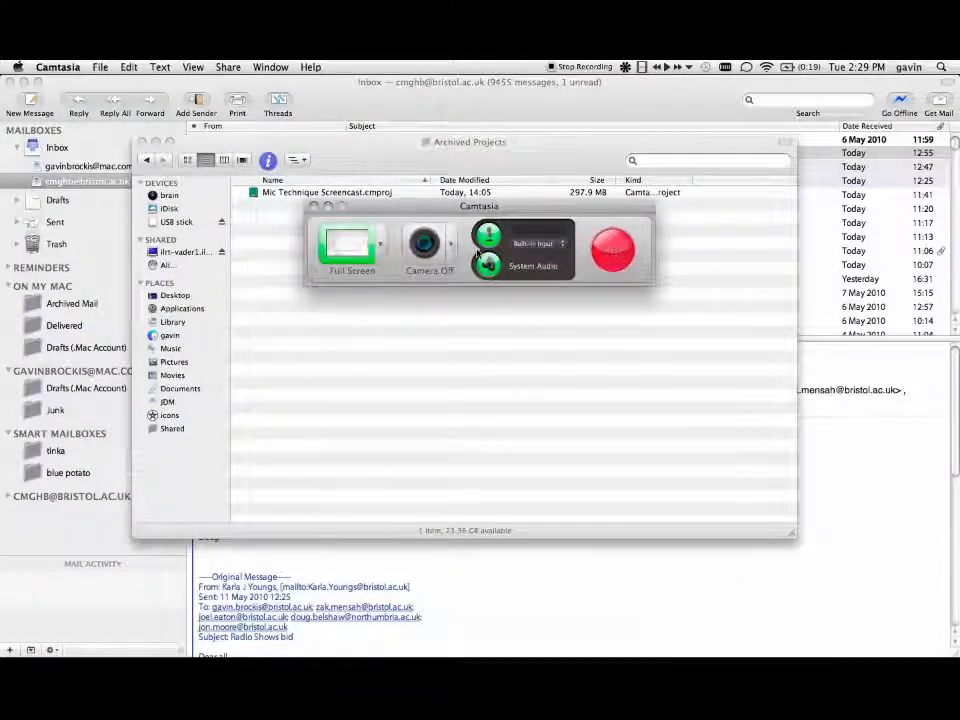
{"action": "left_click", "coordinate": [378, 246]}
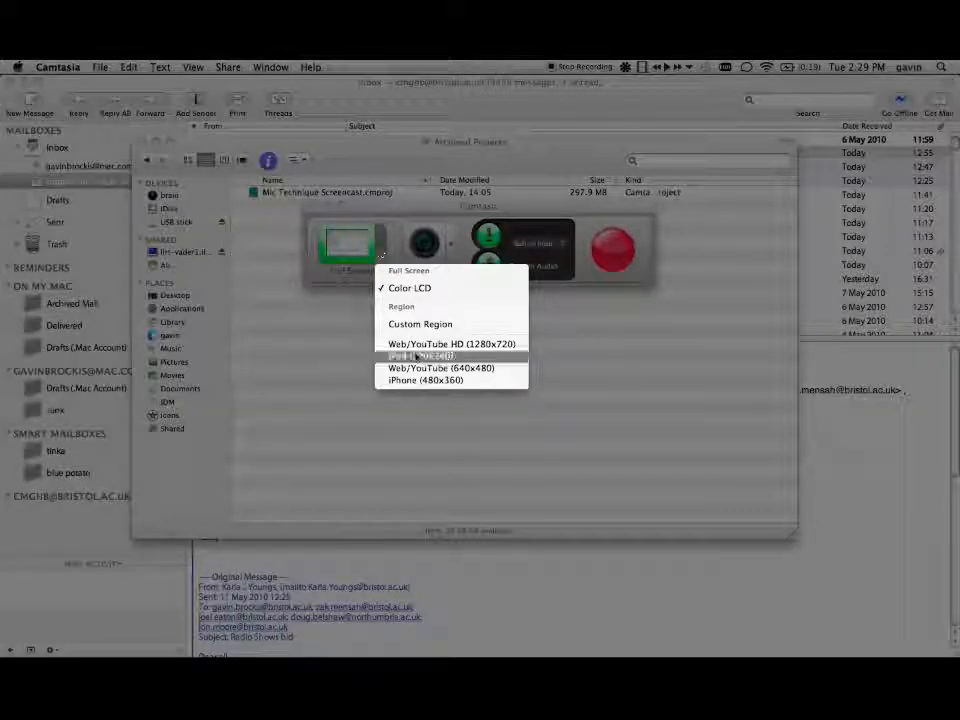
{"action": "left_click", "coordinate": [400, 251]}
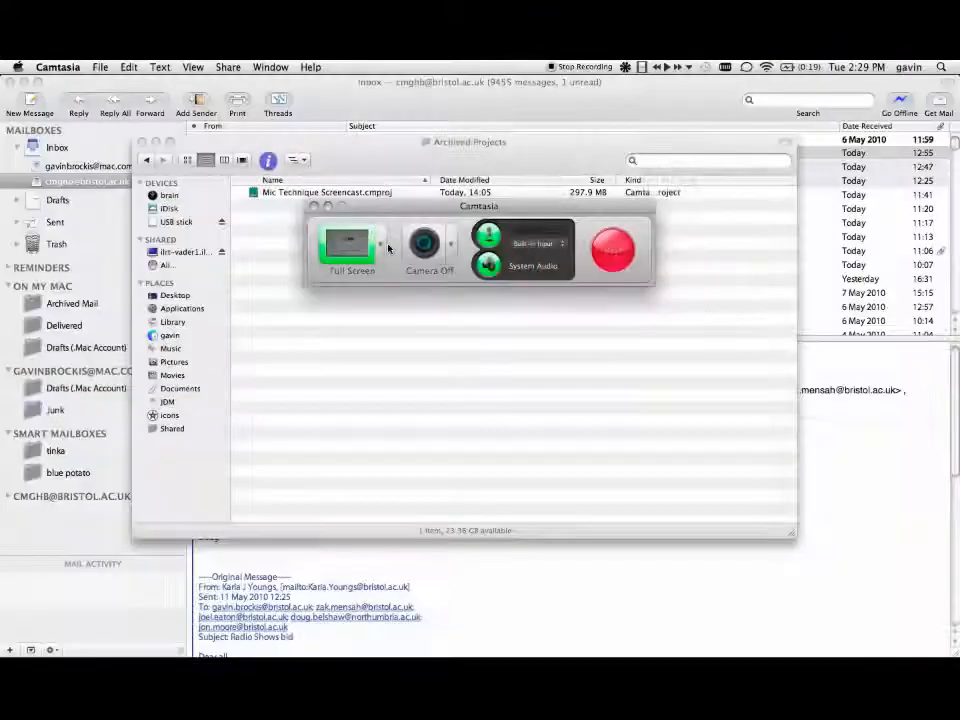
Step: Review the recorder's camera and microphone input choices, and return to the Mic Technique Screencast project
{"action": "left_click", "coordinate": [449, 250]}
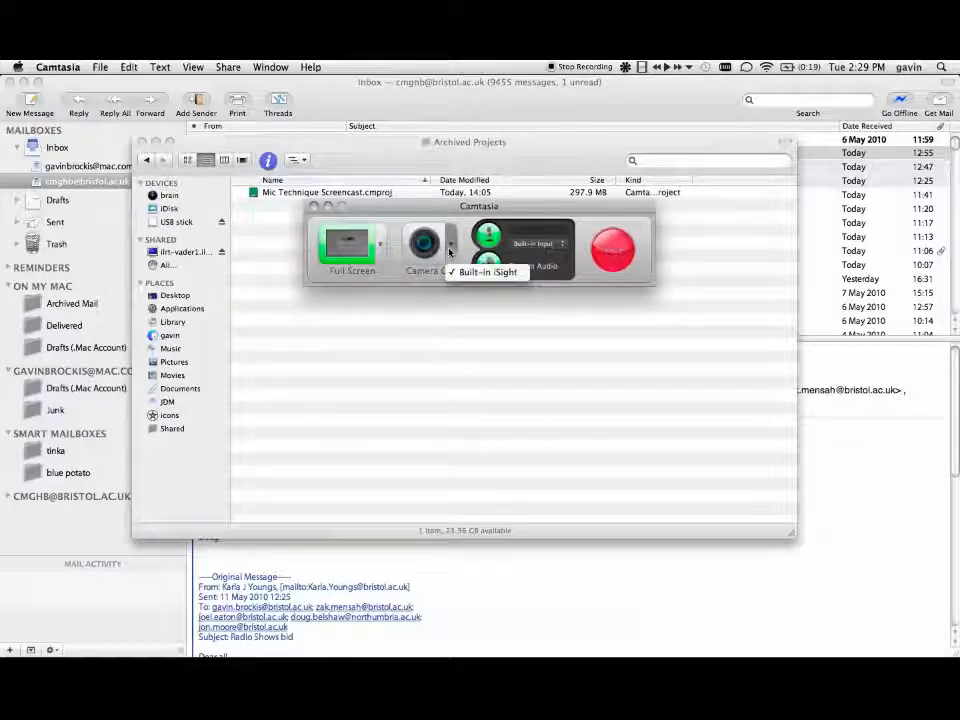
{"action": "left_click", "coordinate": [449, 252]}
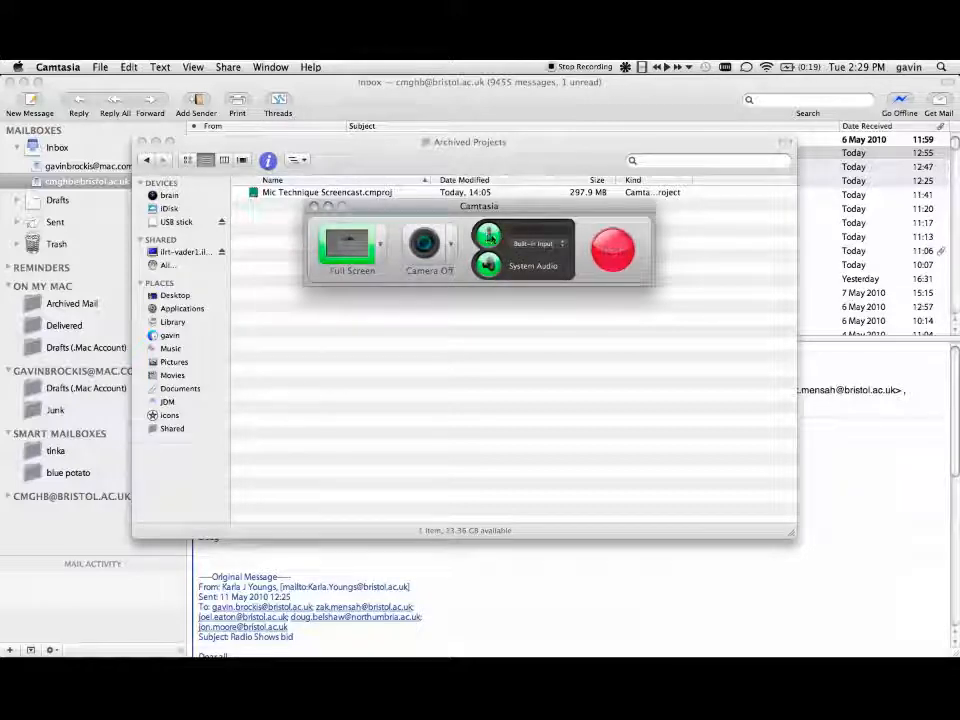
{"action": "left_click", "coordinate": [524, 244]}
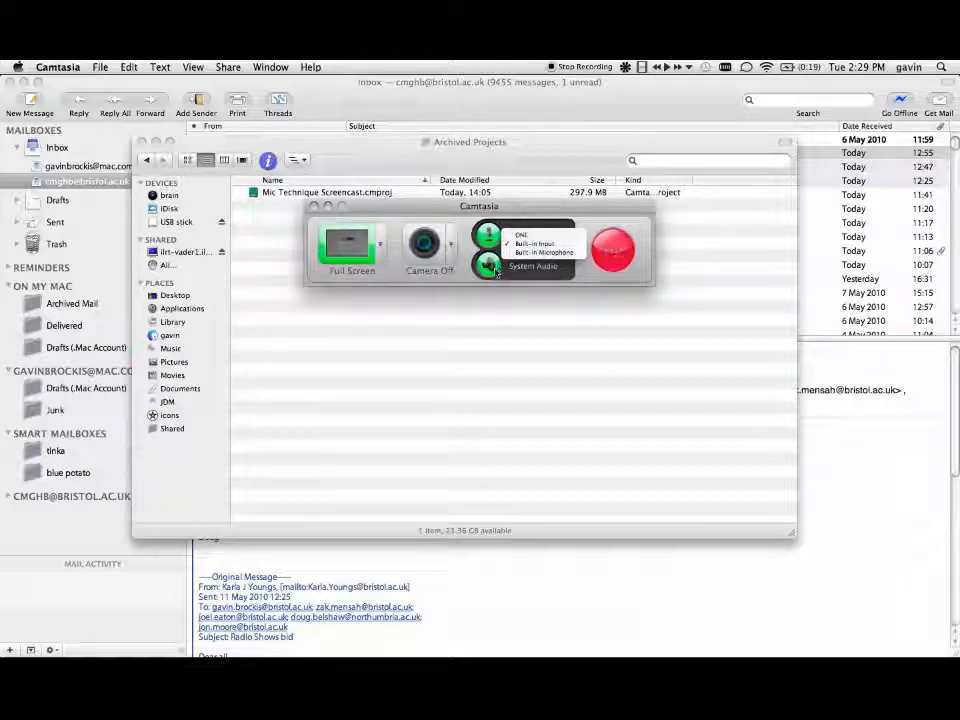
{"action": "left_click", "coordinate": [526, 272]}
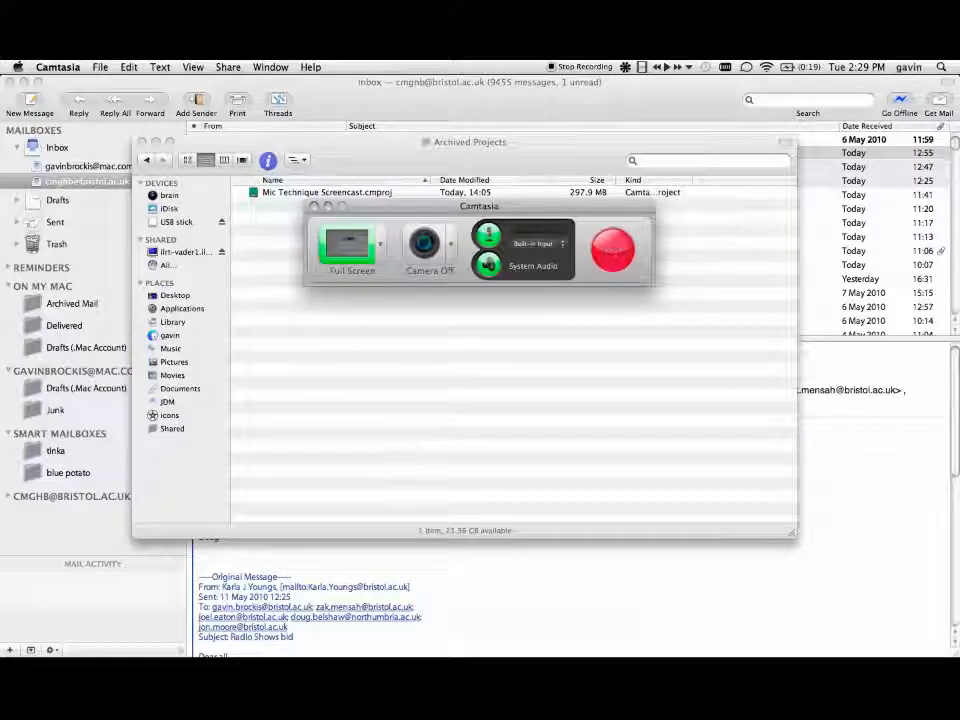
{"action": "mouse_move", "coordinate": [514, 650]}
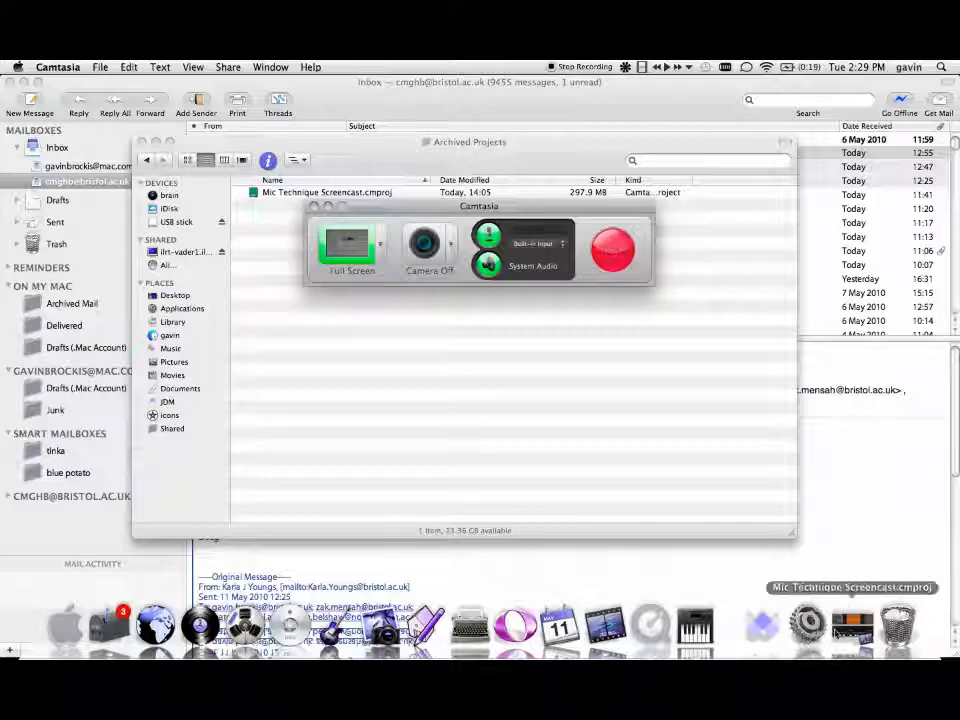
{"action": "left_click", "coordinate": [851, 628]}
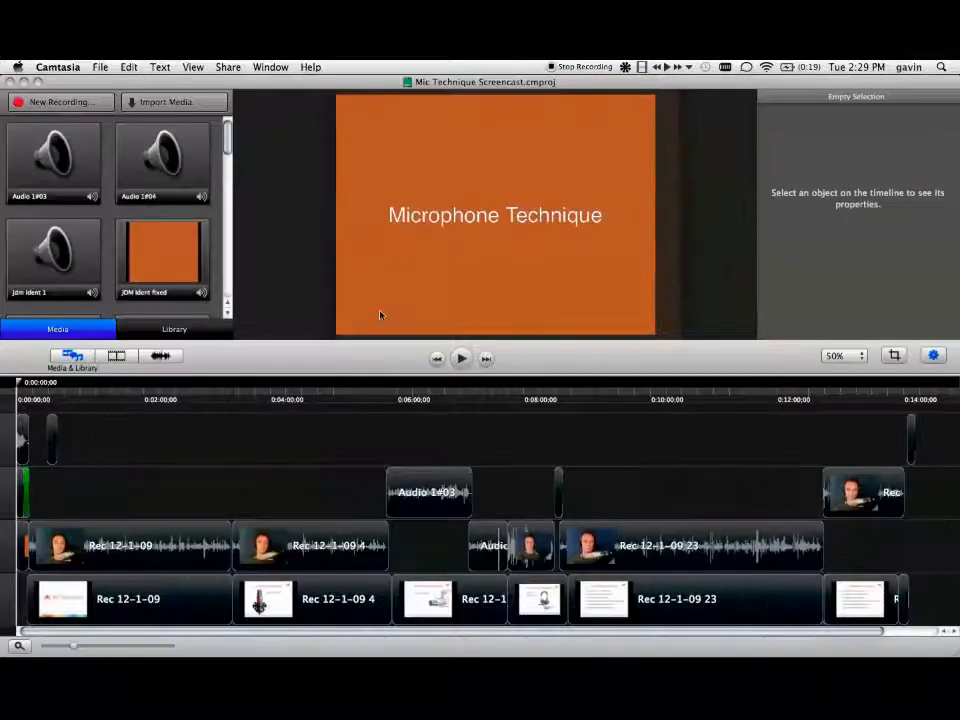
Step: Try placing the Rec 12-1-09 16 clip above the existing tracks at about 4:30, and undo the placement
{"action": "scroll", "coordinate": [148, 180], "scroll_direction": "down", "scroll_amount": 6}
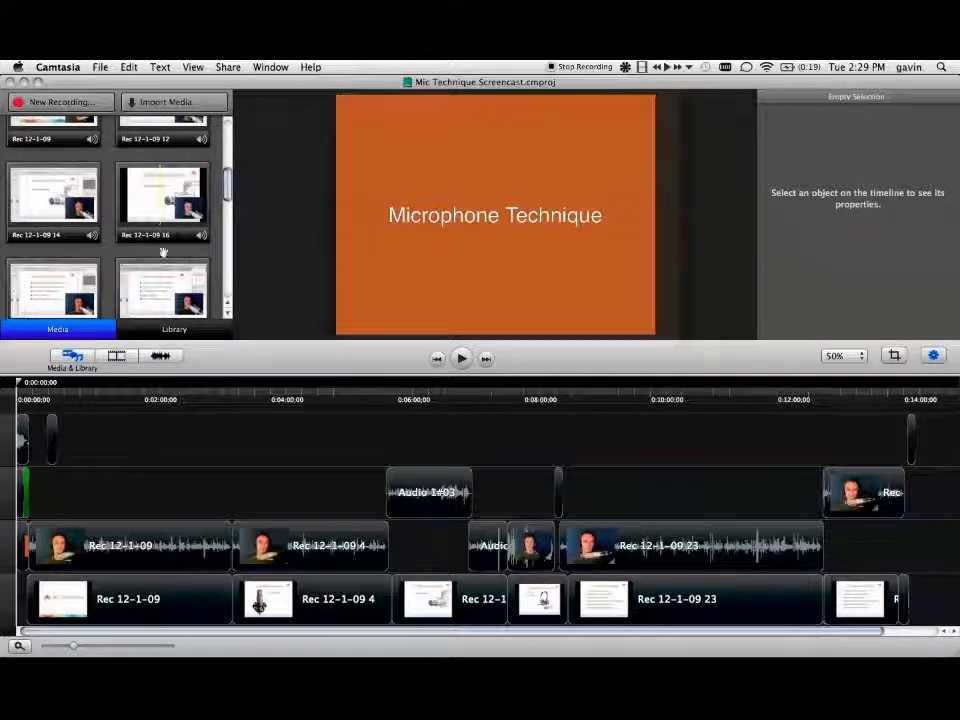
{"action": "left_click_drag", "start_coordinate": [165, 192], "coordinate": [315, 448]}
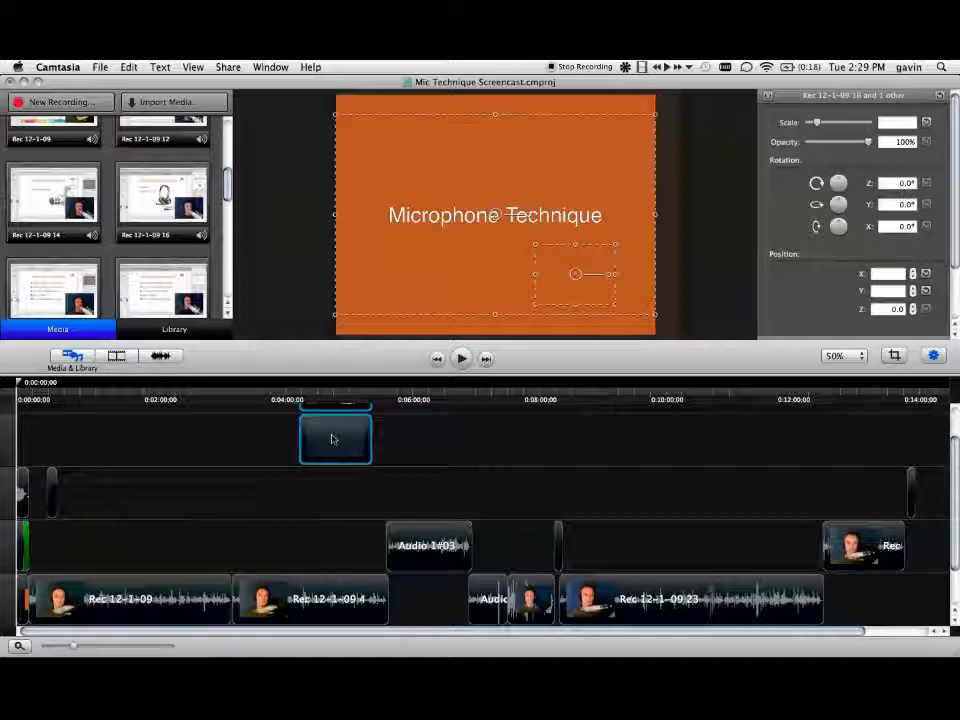
{"action": "key", "text": "super+z"}
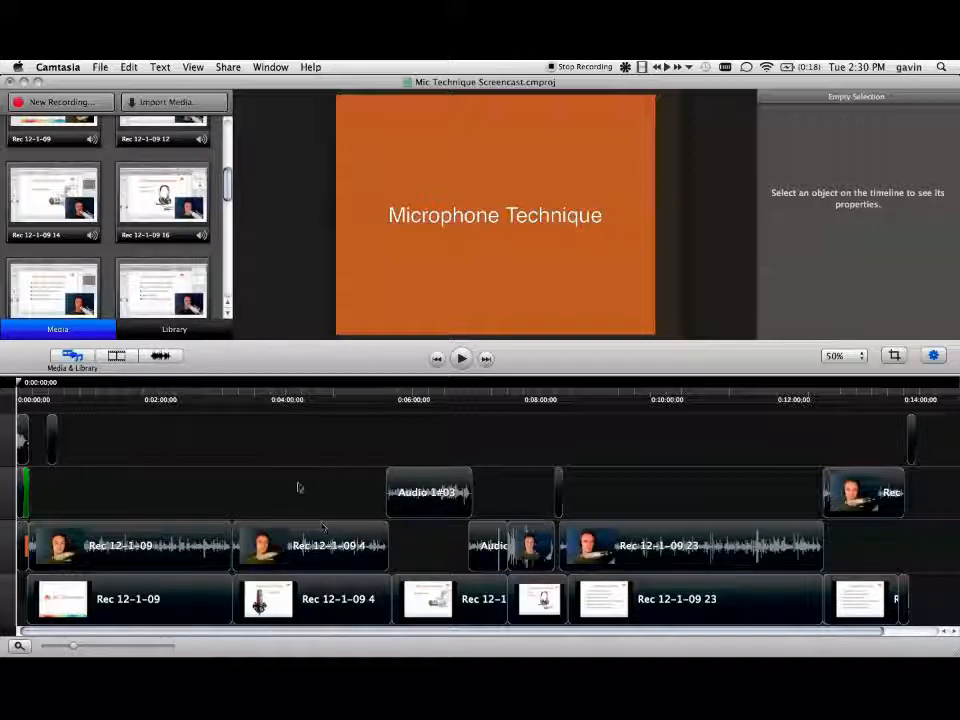
Step: Preview the opening of the project from the start in an enlarged timeline, stopping playback at about 19 seconds
{"action": "left_click_drag", "start_coordinate": [72, 648], "coordinate": [124, 646]}
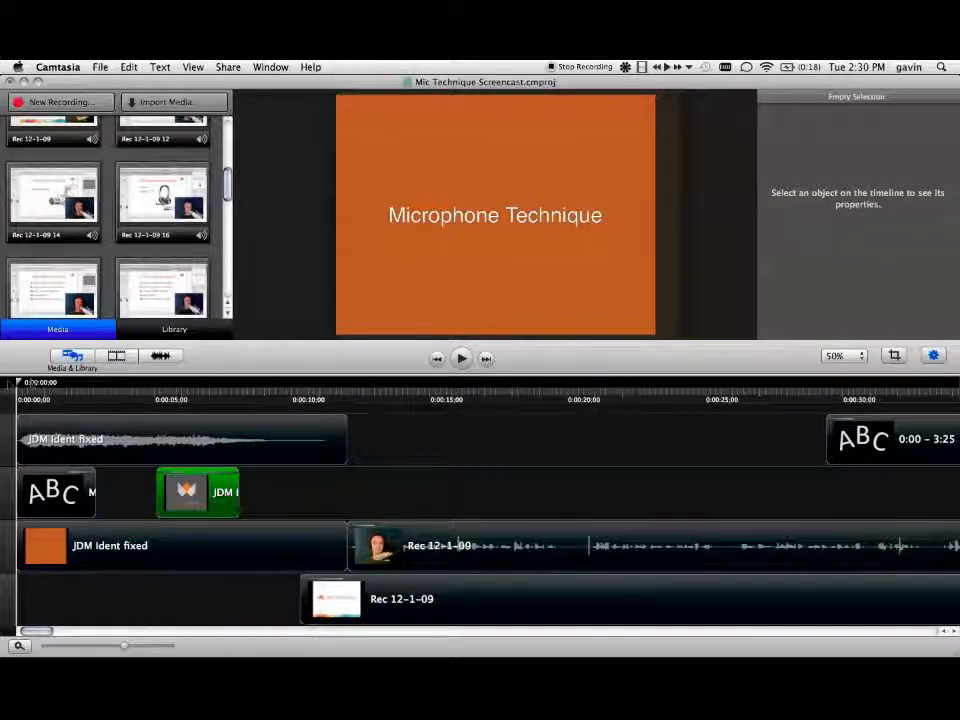
{"action": "left_click_drag", "start_coordinate": [18, 387], "coordinate": [452, 429]}
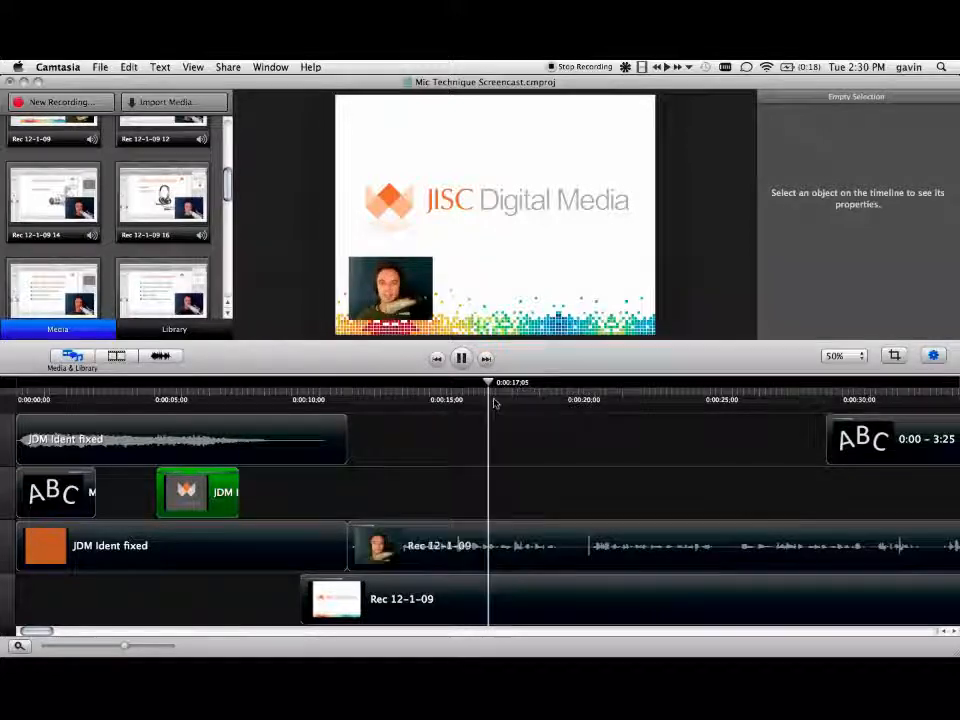
{"action": "key", "text": "space"}
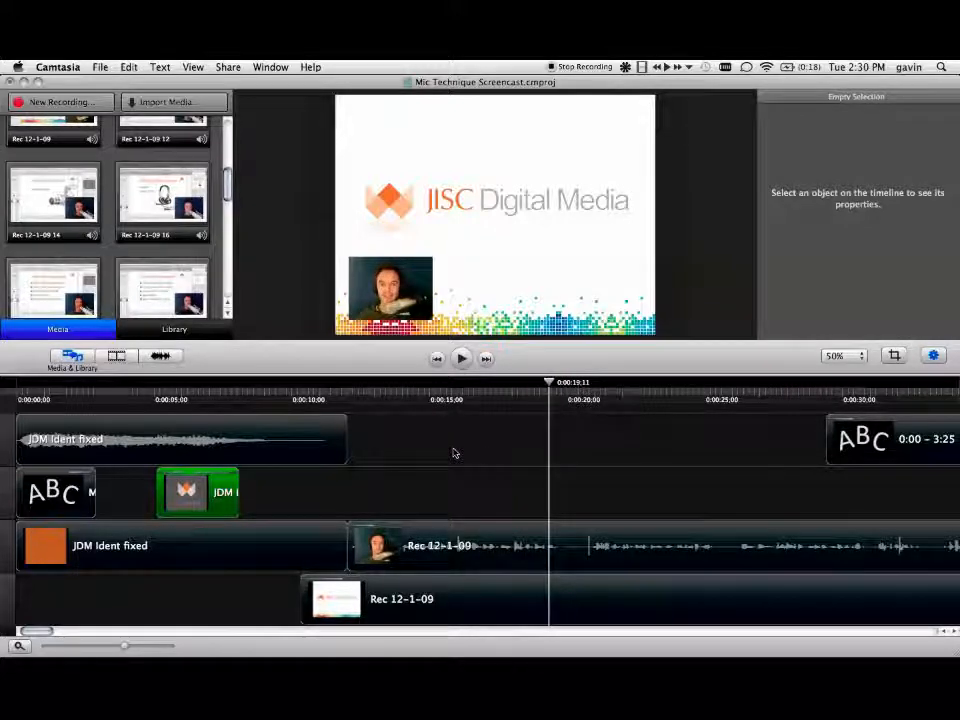
Step: Preview the contents-list text clip by moving the playhead from about 0:30 to 0:34
{"action": "scroll", "coordinate": [453, 453], "scroll_direction": "right", "scroll_amount": 5}
{"action": "scroll", "coordinate": [453, 453], "scroll_direction": "right", "scroll_amount": 8}
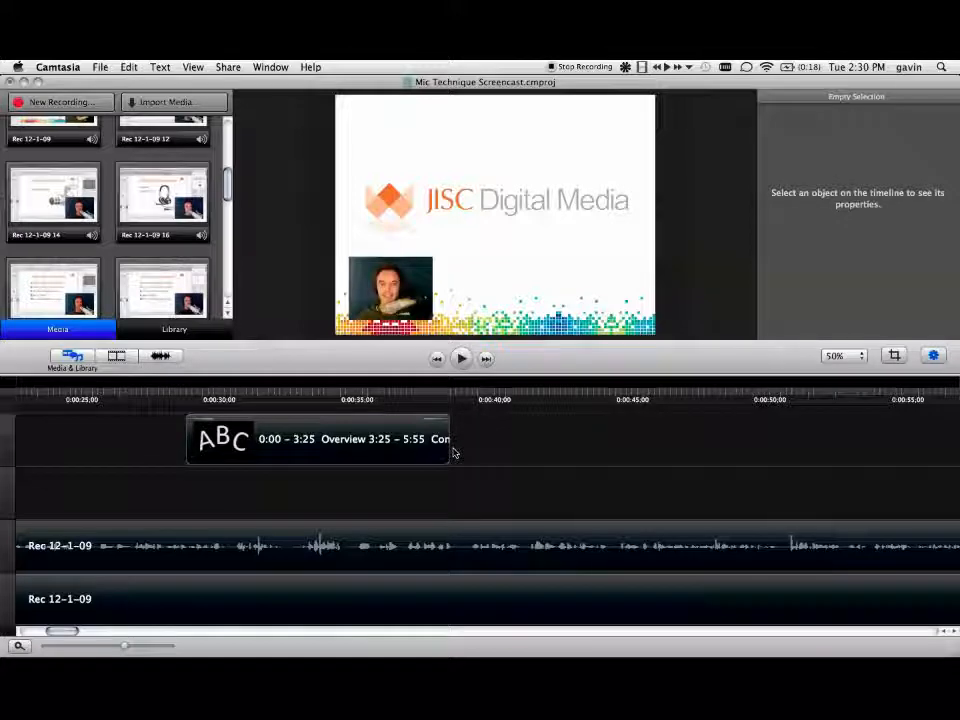
{"action": "left_click", "coordinate": [200, 400]}
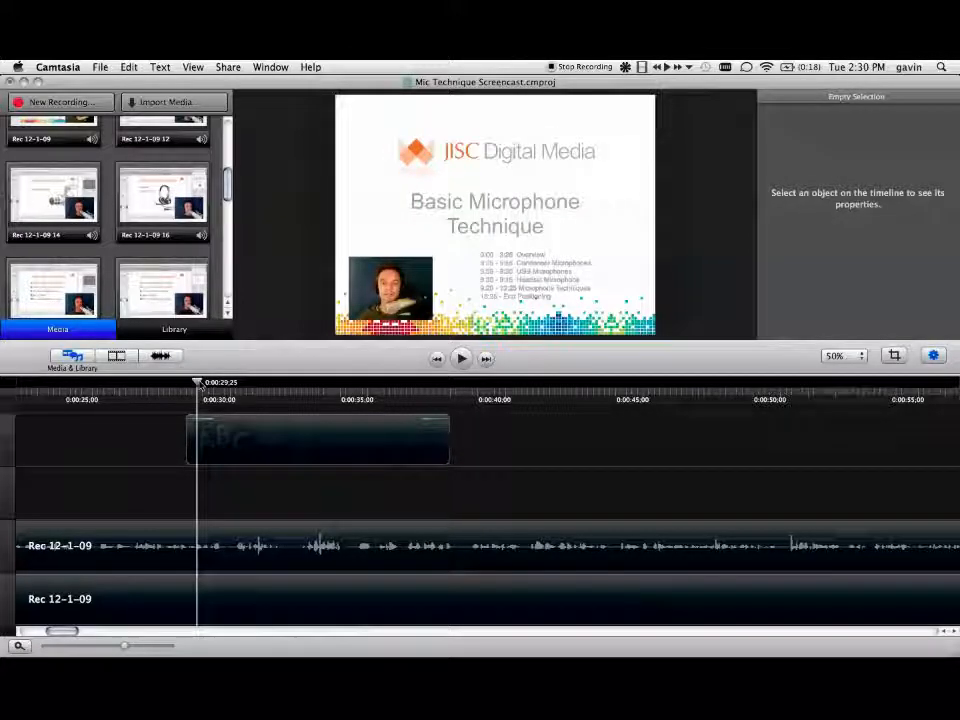
{"action": "left_click_drag", "start_coordinate": [200, 386], "coordinate": [306, 388]}
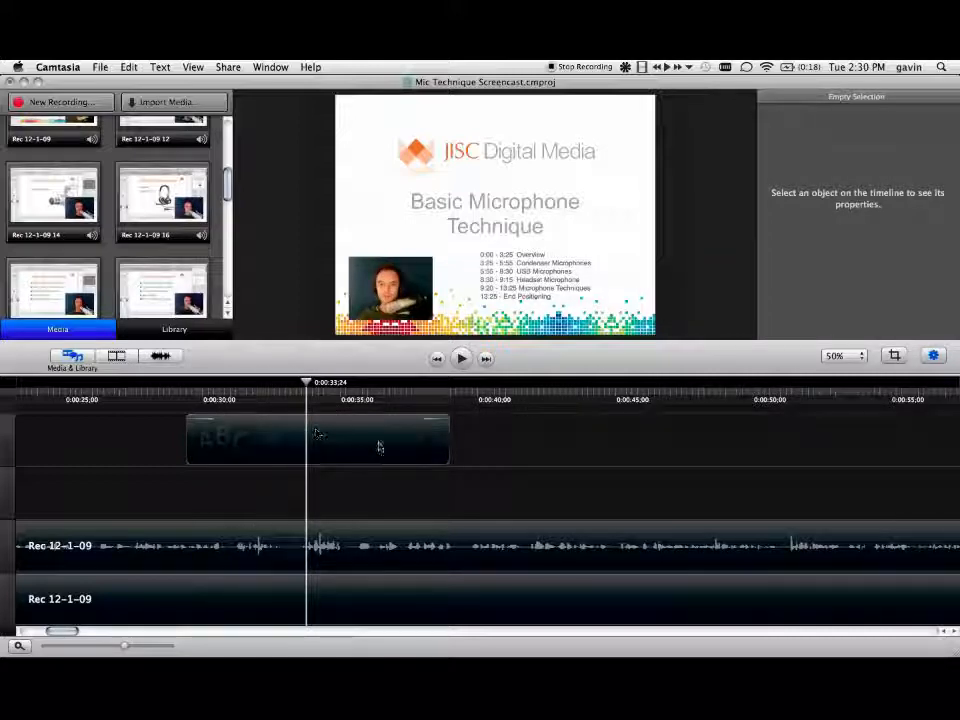
Step: Trim about one second off the start of the Audio 1#03 clip
{"action": "scroll", "coordinate": [463, 472], "scroll_direction": "right", "scroll_amount": 8}
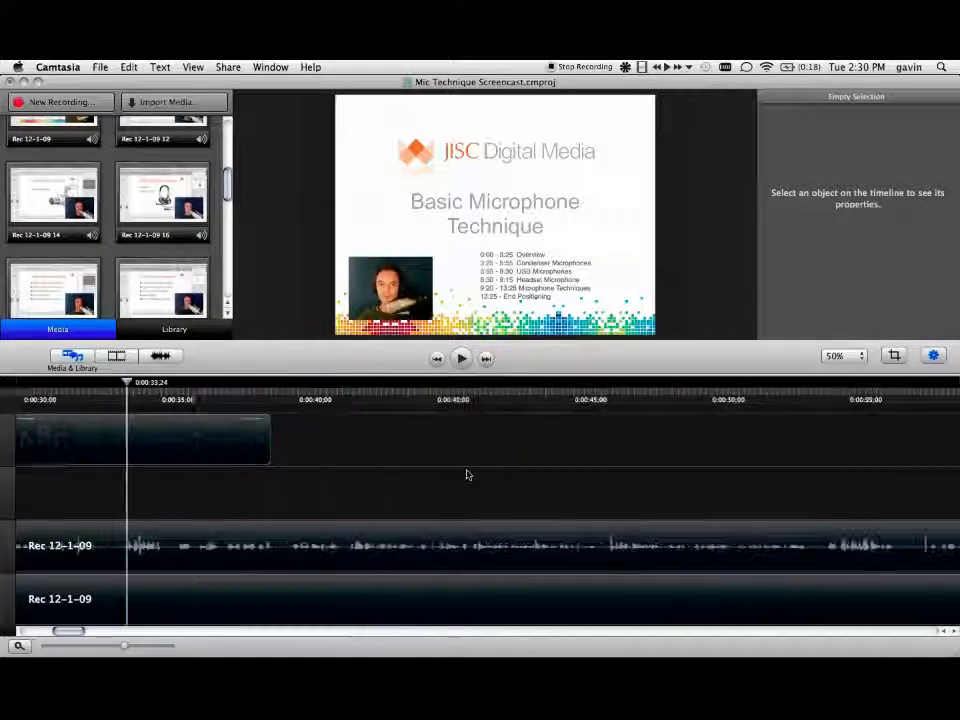
{"action": "scroll", "coordinate": [466, 474], "scroll_direction": "right", "scroll_amount": 20}
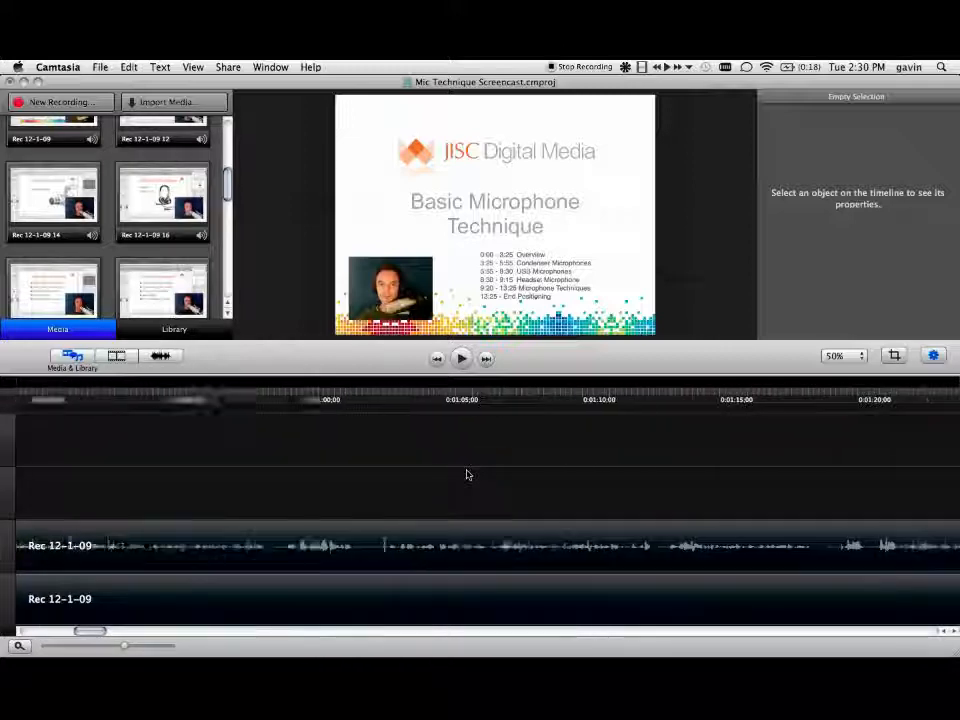
{"action": "scroll", "coordinate": [466, 474], "scroll_direction": "right", "scroll_amount": 20}
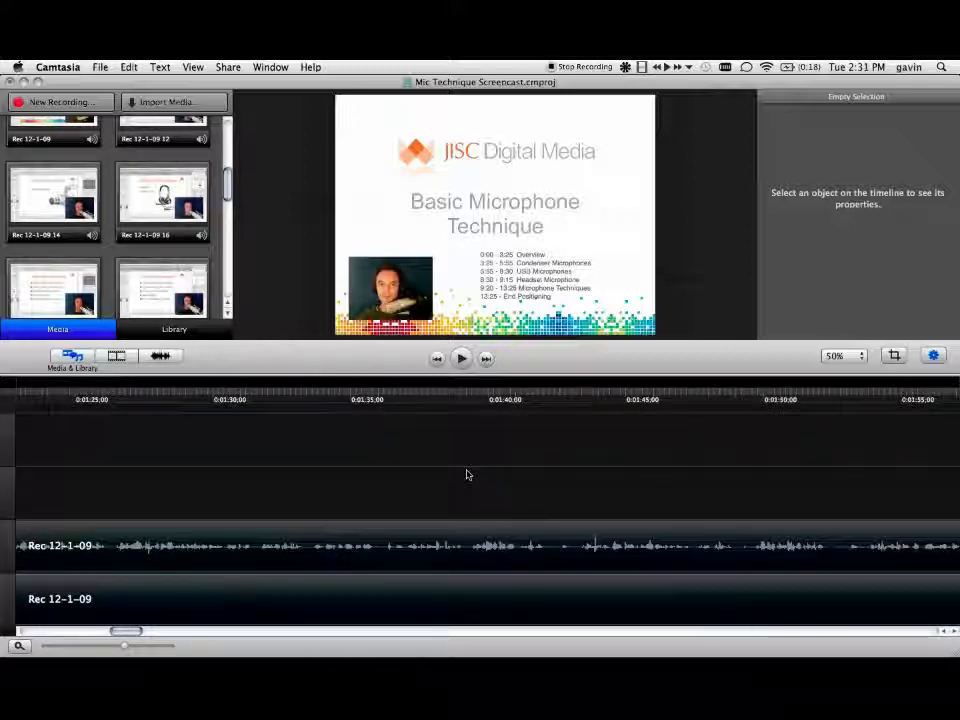
{"action": "left_click_drag", "start_coordinate": [124, 645], "coordinate": [96, 647]}
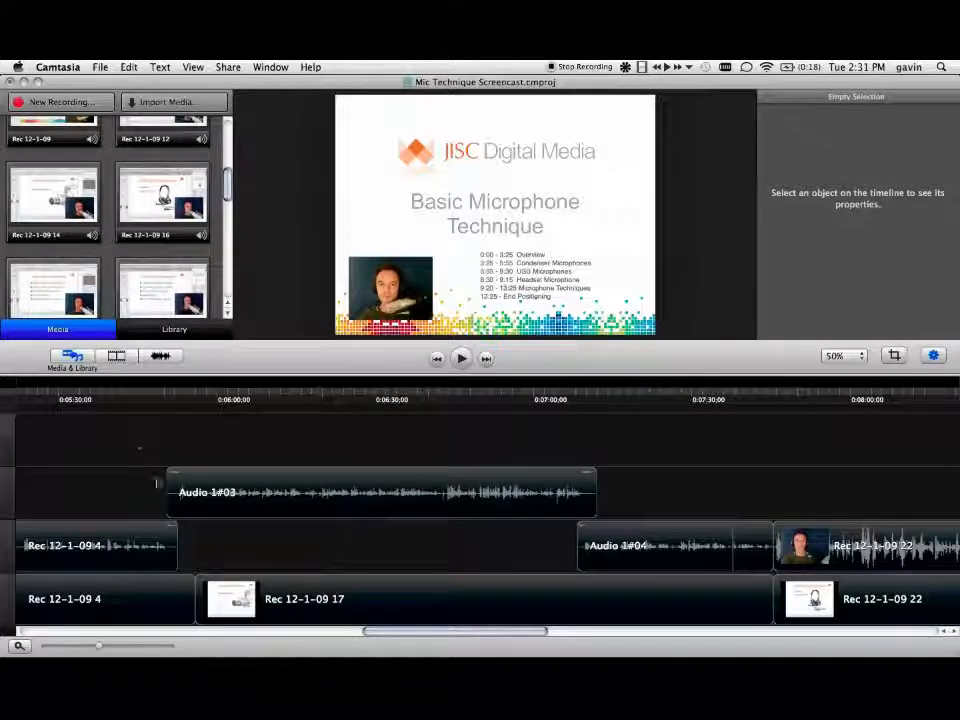
{"action": "mouse_move", "coordinate": [169, 491]}
{"action": "left_mouse_down"}
{"action": "mouse_move", "coordinate": [219, 491]}
{"action": "mouse_move", "coordinate": [140, 487]}
{"action": "mouse_move", "coordinate": [173, 489]}
{"action": "left_mouse_up"}
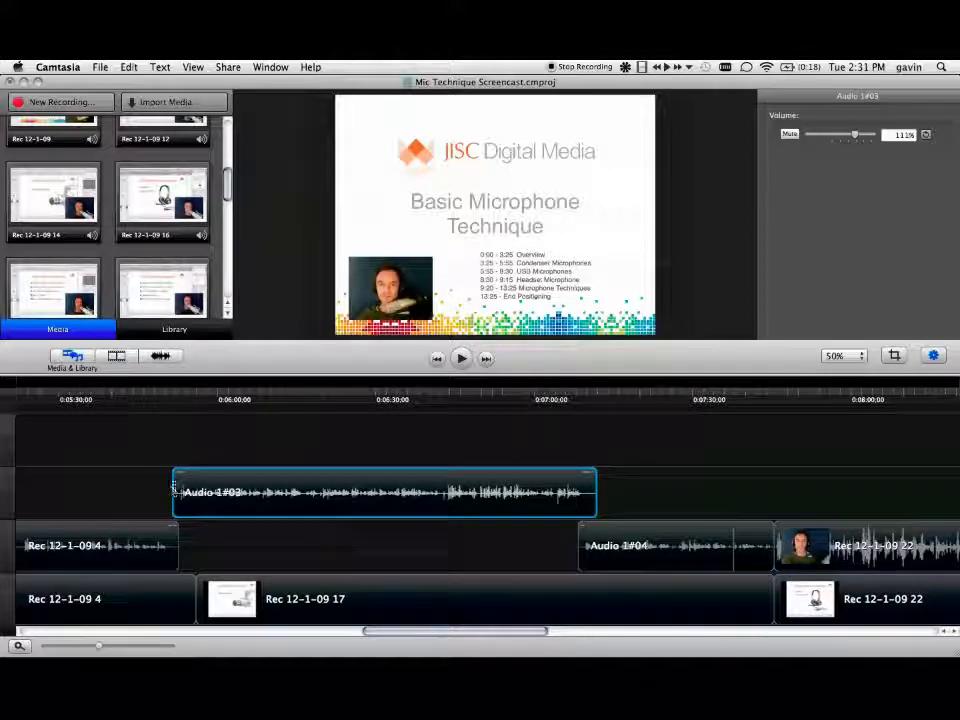
Step: Examine the start of the Audio 1#03 clip, browse the available audio and video effects, and return to the media clips
{"action": "left_click_drag", "start_coordinate": [100, 645], "coordinate": [107, 645]}
{"action": "scroll", "coordinate": [236, 506], "scroll_direction": "right", "scroll_amount": 10}
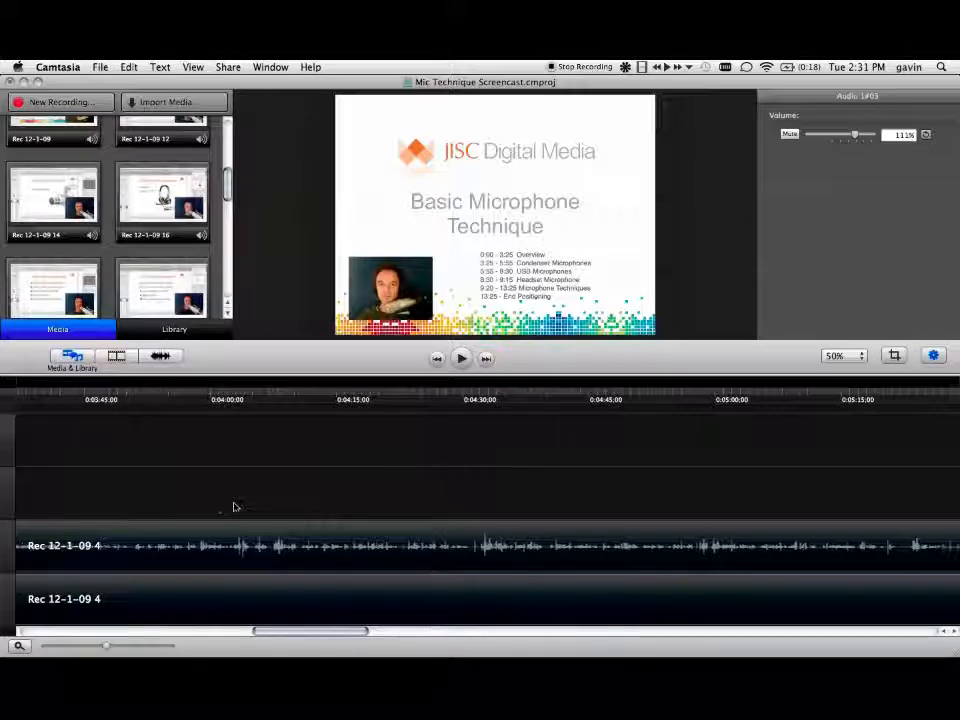
{"action": "scroll", "coordinate": [234, 507], "scroll_direction": "right", "scroll_amount": 6}
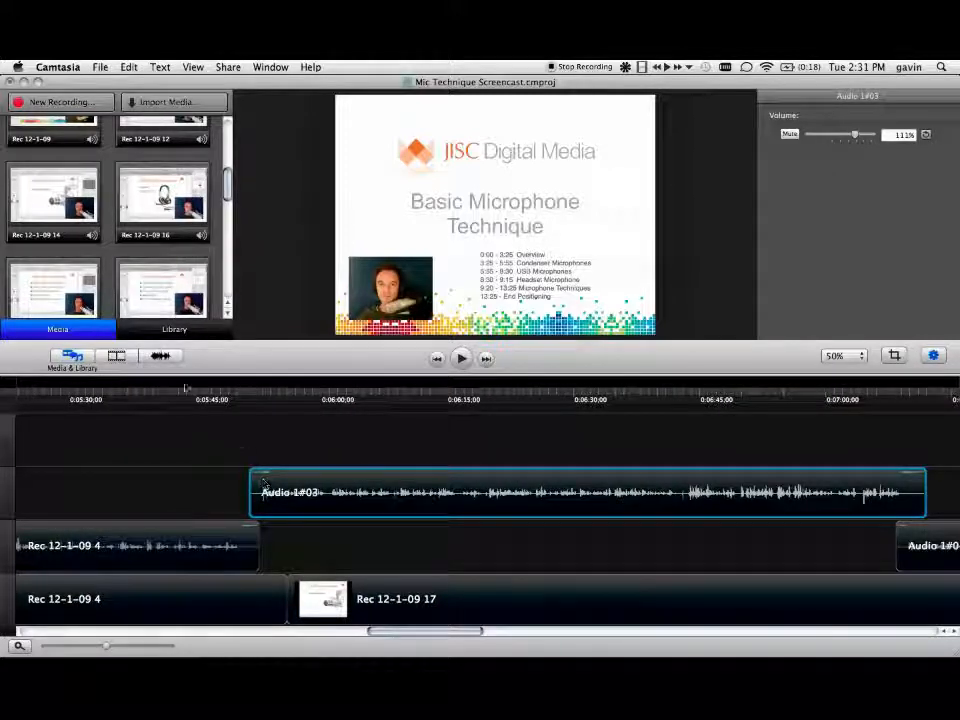
{"action": "left_click", "coordinate": [159, 357]}
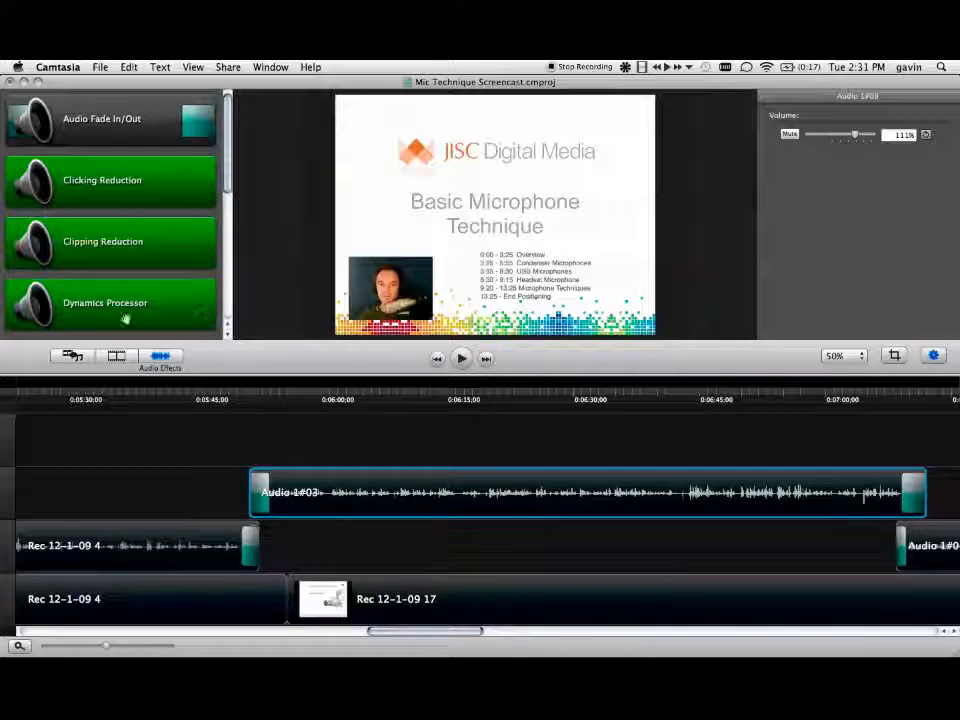
{"action": "left_click", "coordinate": [118, 358]}
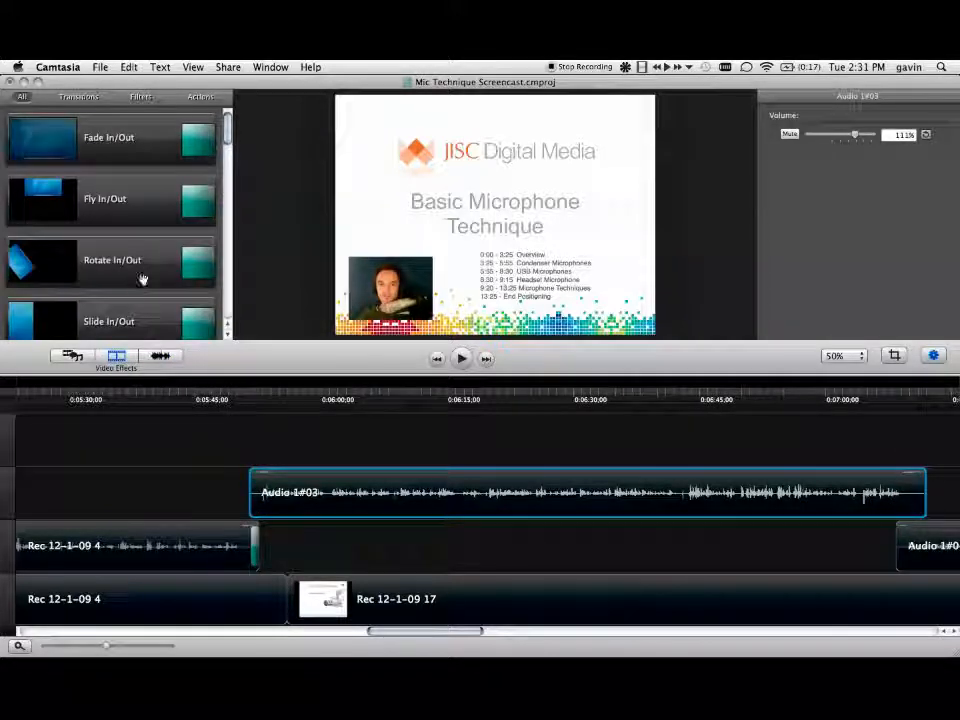
{"action": "scroll", "coordinate": [153, 232], "scroll_direction": "down", "scroll_amount": 3}
{"action": "scroll", "coordinate": [153, 232], "scroll_direction": "down", "scroll_amount": 8}
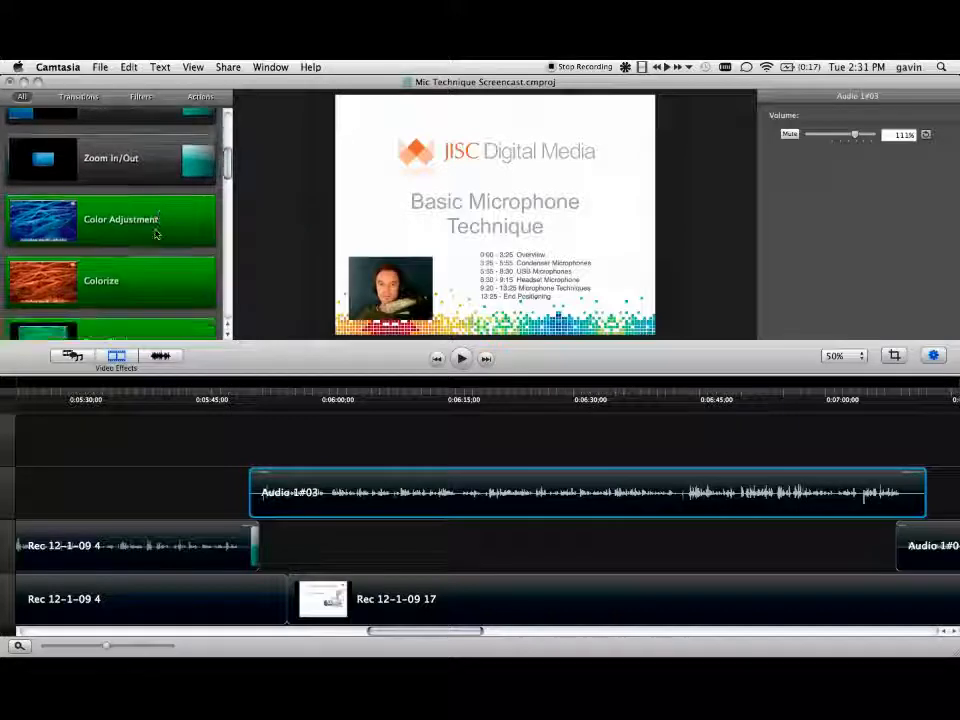
{"action": "scroll", "coordinate": [155, 234], "scroll_direction": "down", "scroll_amount": 10}
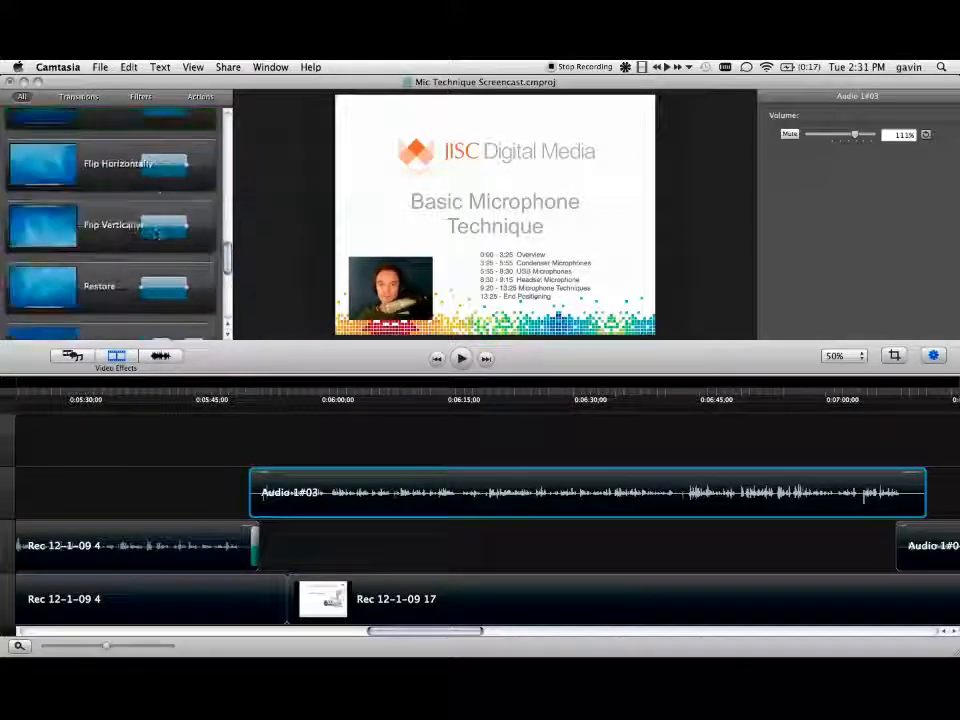
{"action": "scroll", "coordinate": [155, 234], "scroll_direction": "up", "scroll_amount": 20}
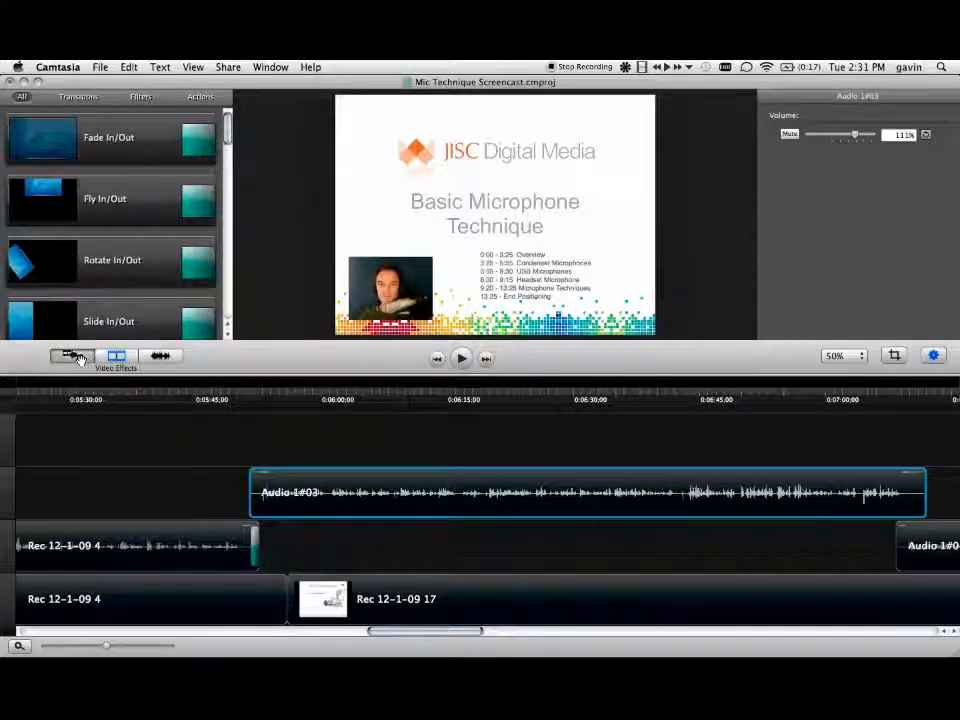
{"action": "left_click", "coordinate": [78, 356]}
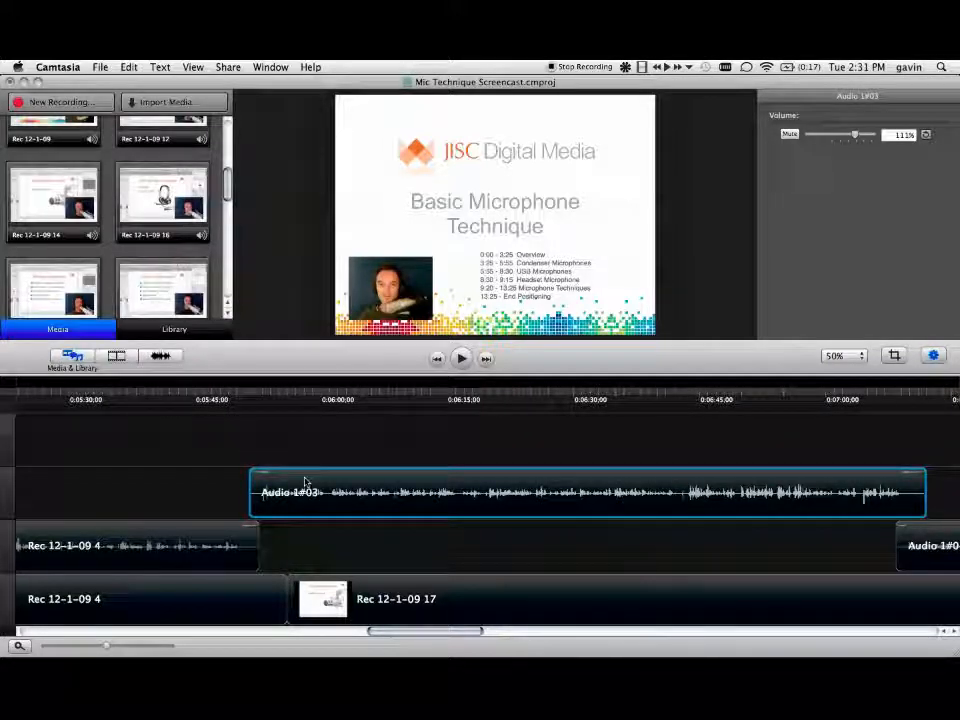
{"action": "left_click_drag", "start_coordinate": [106, 646], "coordinate": [91, 645]}
{"action": "scroll", "coordinate": [178, 568], "scroll_direction": "left", "scroll_amount": 10}
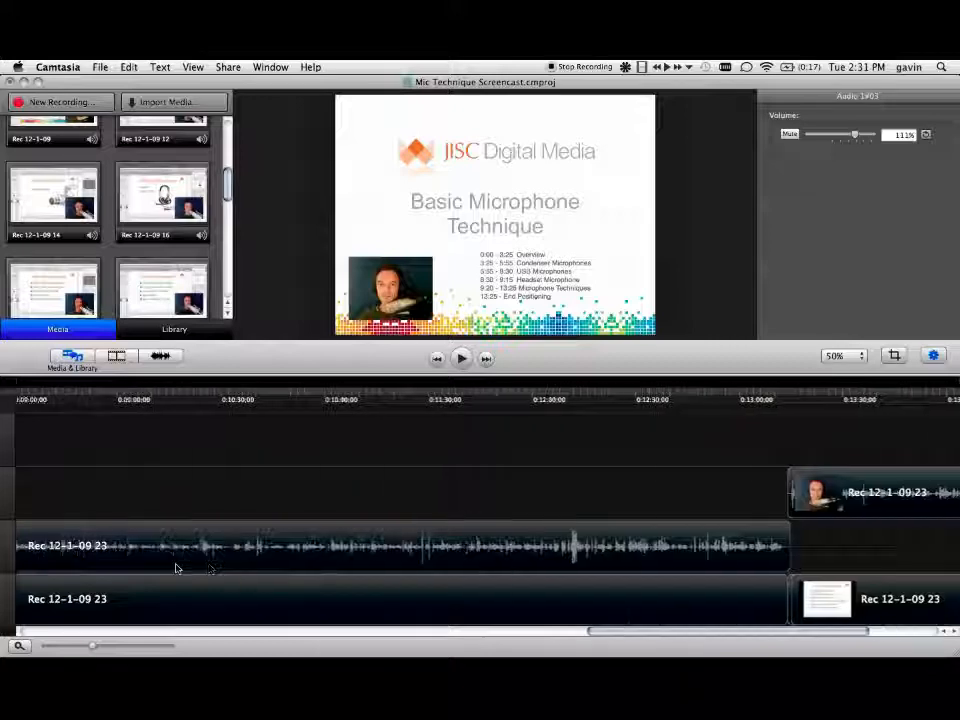
{"action": "left_click_drag", "start_coordinate": [92, 646], "coordinate": [85, 646]}
{"action": "scroll", "coordinate": [209, 557], "scroll_direction": "left", "scroll_amount": 15}
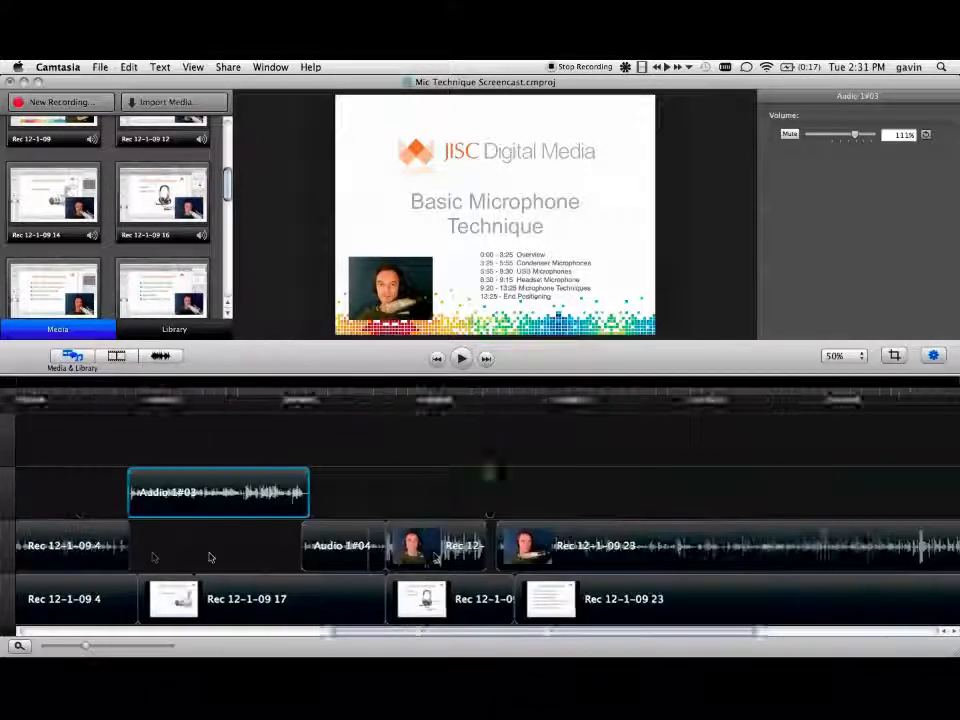
Step: Examine the properties of the text, audio, webcam and screen clips stacked at about 0:33, ending on the contents-list text clip
{"action": "scroll", "coordinate": [209, 557], "scroll_direction": "left", "scroll_amount": 10}
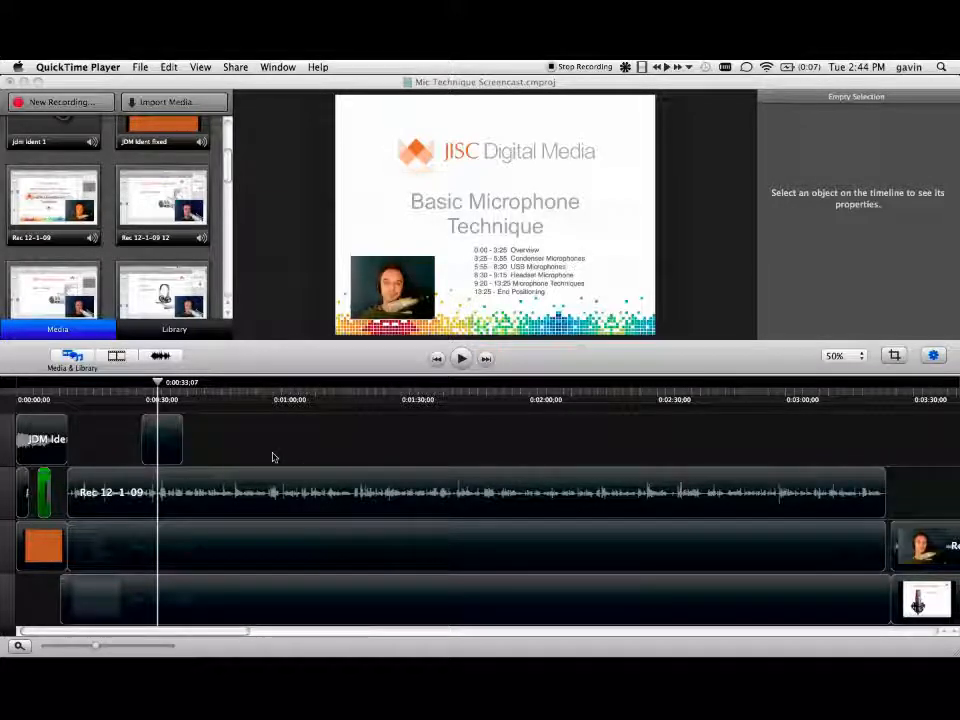
{"action": "left_click", "coordinate": [158, 384]}
{"action": "left_click_drag", "start_coordinate": [158, 384], "coordinate": [159, 384]}
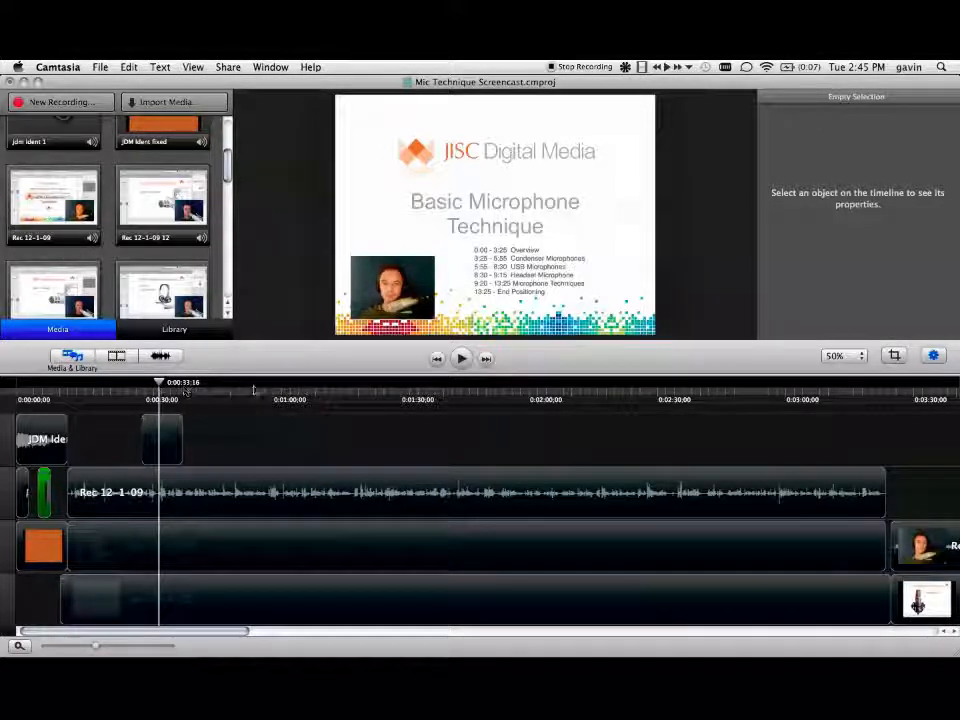
{"action": "mouse_move", "coordinate": [203, 576]}
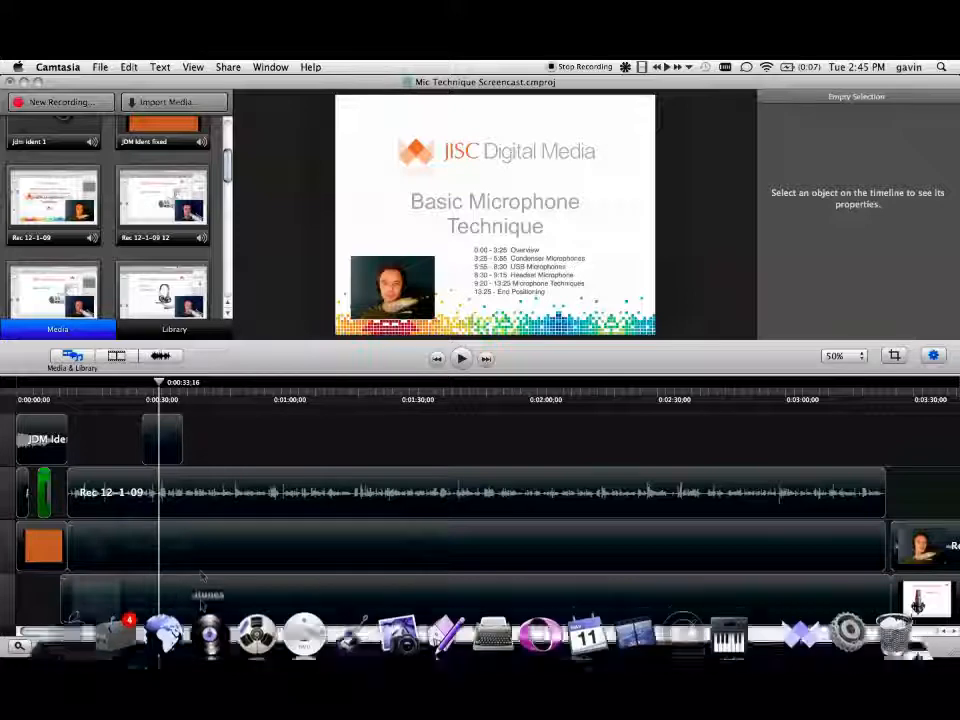
{"action": "left_click", "coordinate": [169, 446]}
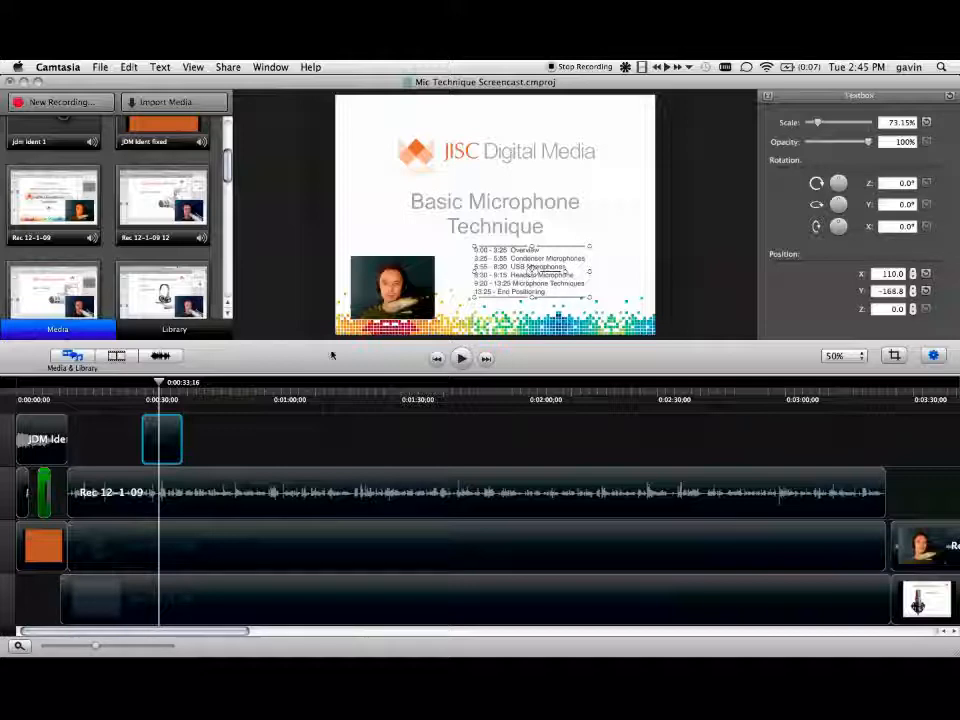
{"action": "left_click", "coordinate": [181, 499]}
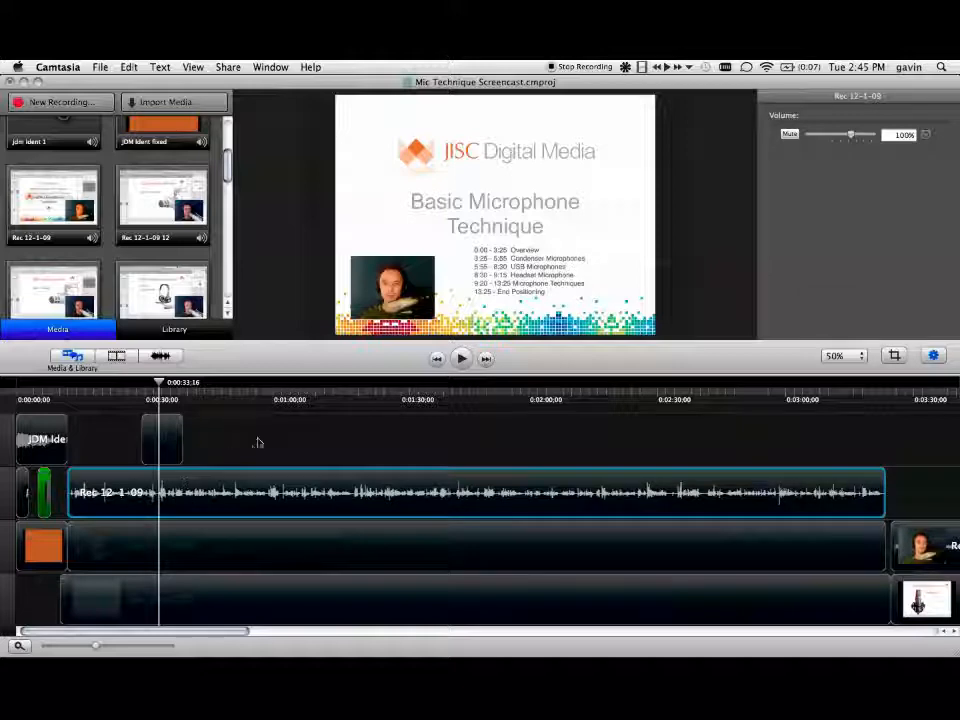
{"action": "left_click", "coordinate": [185, 549]}
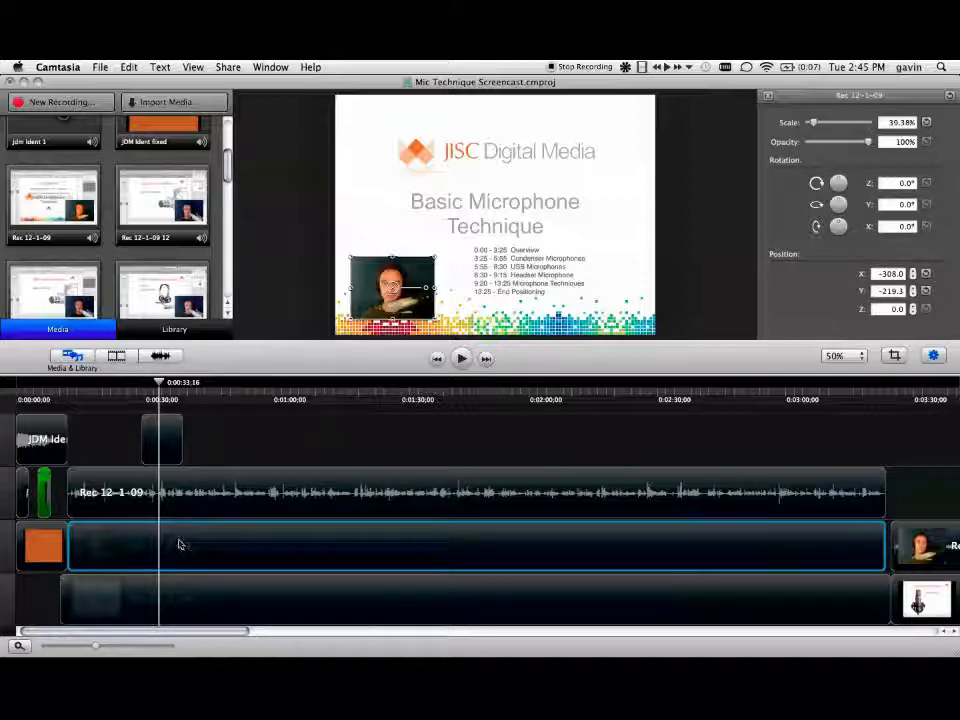
{"action": "left_click", "coordinate": [194, 607]}
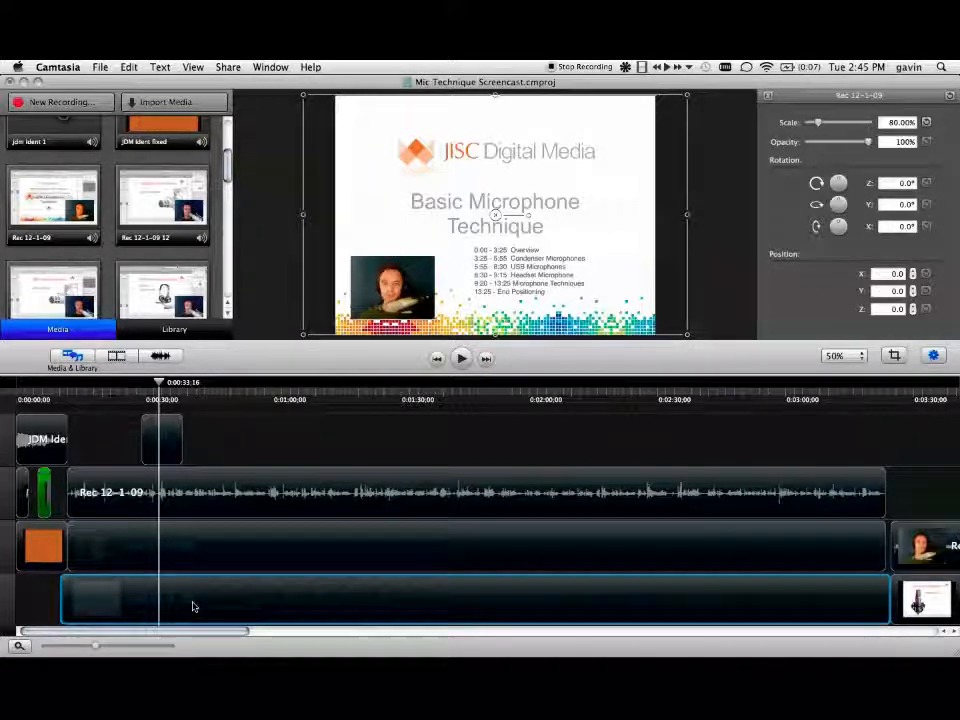
{"action": "left_click", "coordinate": [166, 439]}
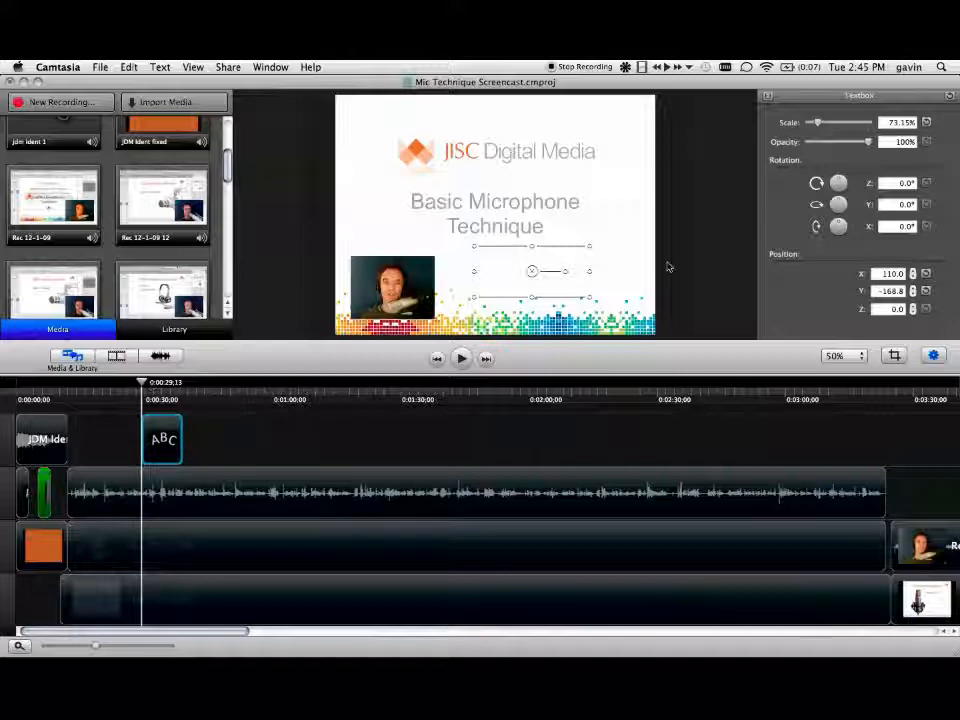
Step: Scale the contents-list text box to 76.69% and reposition it to X 116.0, Y -162.8
{"action": "left_click_drag", "start_coordinate": [141, 382], "coordinate": [157, 382]}
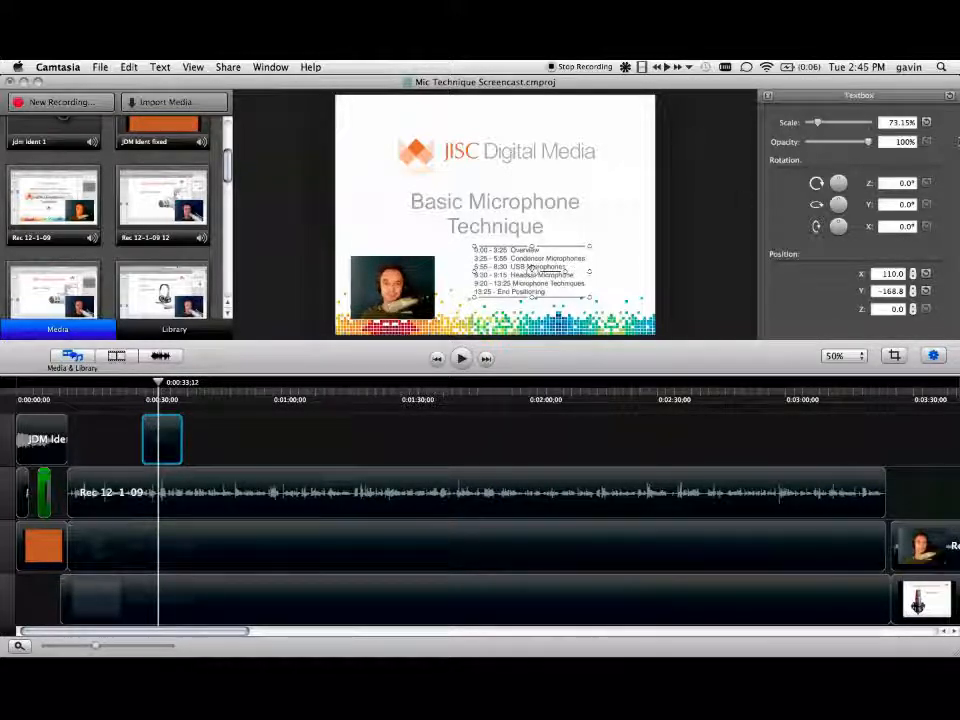
{"action": "left_click_drag", "start_coordinate": [824, 127], "coordinate": [870, 142]}
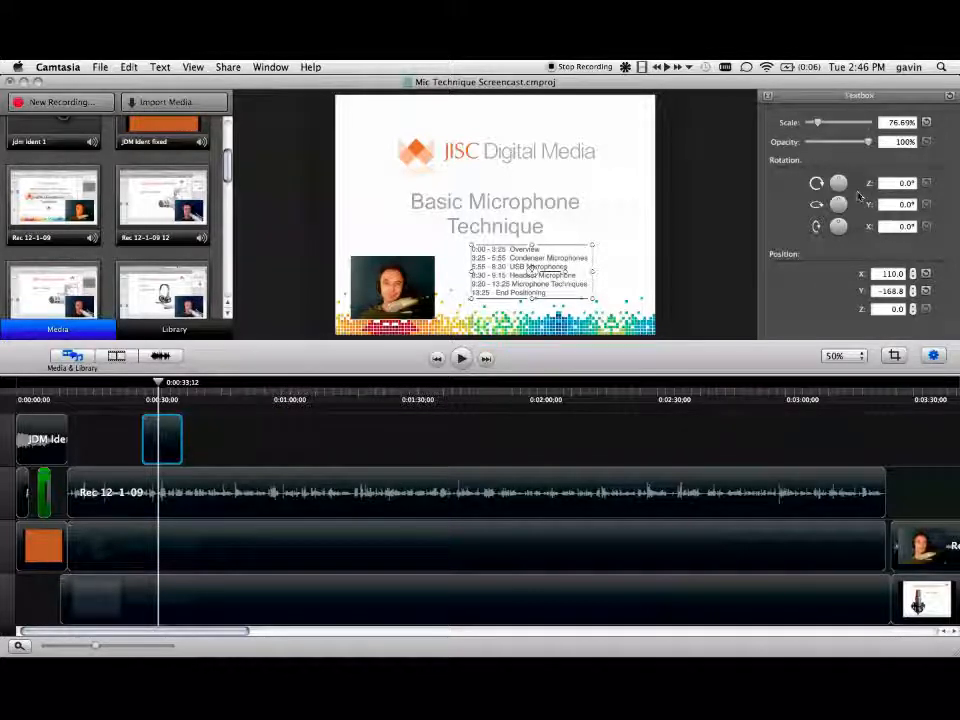
{"action": "left_click_drag", "start_coordinate": [840, 188], "coordinate": [841, 176]}
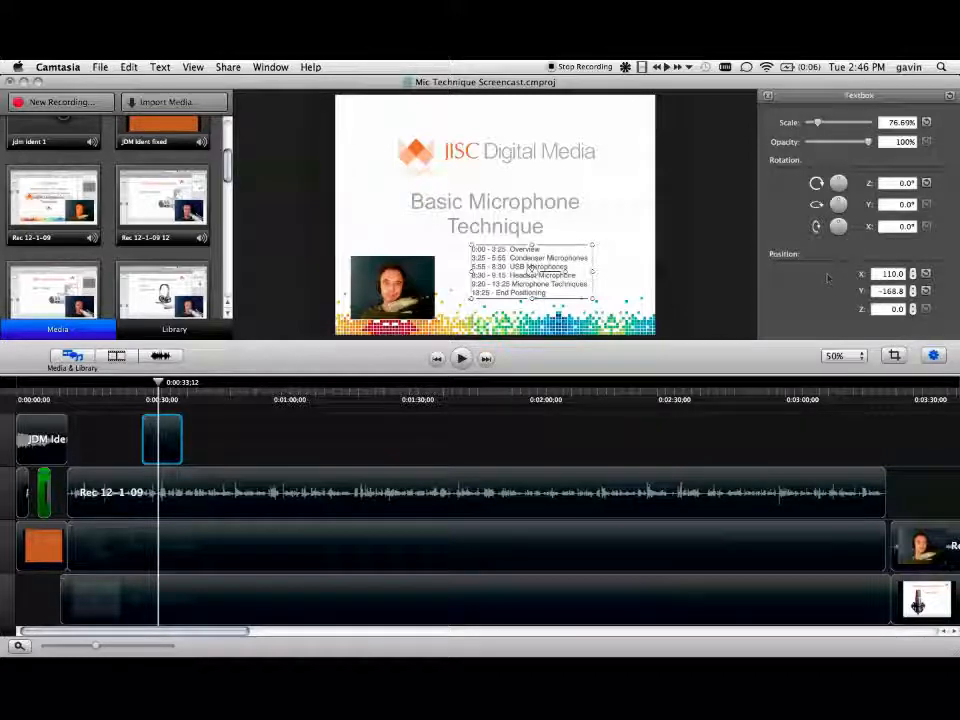
{"action": "mouse_move", "coordinate": [552, 273]}
{"action": "left_mouse_down"}
{"action": "mouse_move", "coordinate": [585, 244]}
{"action": "mouse_move", "coordinate": [561, 272]}
{"action": "mouse_move", "coordinate": [550, 268]}
{"action": "left_mouse_up"}
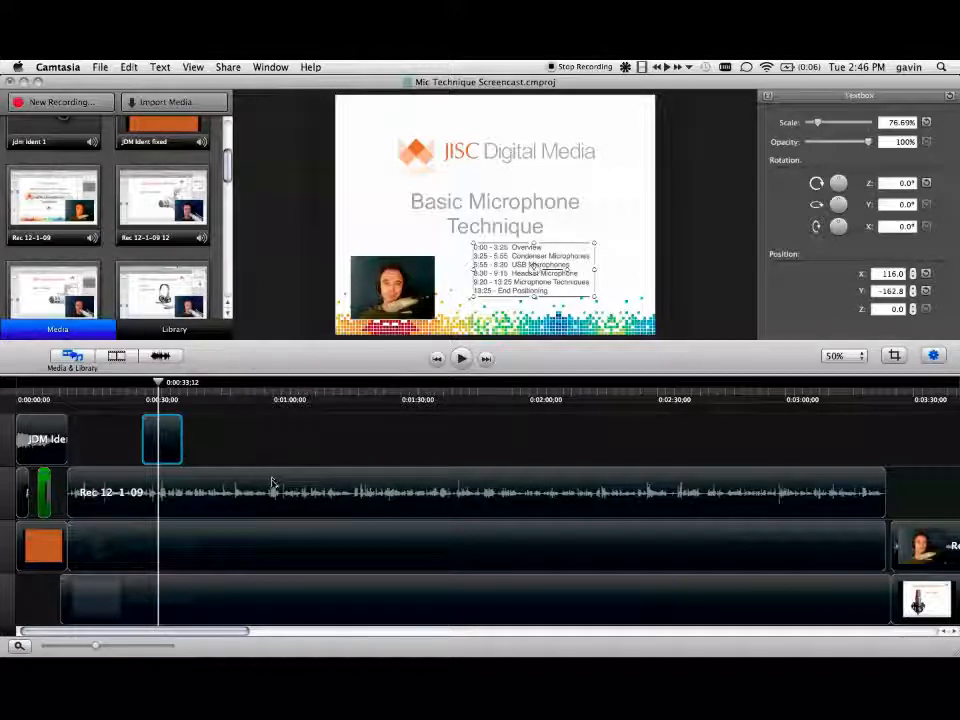
Step: Apply the Fade In/Out video transition to the end of the contents-list text clip
{"action": "left_click", "coordinate": [116, 356]}
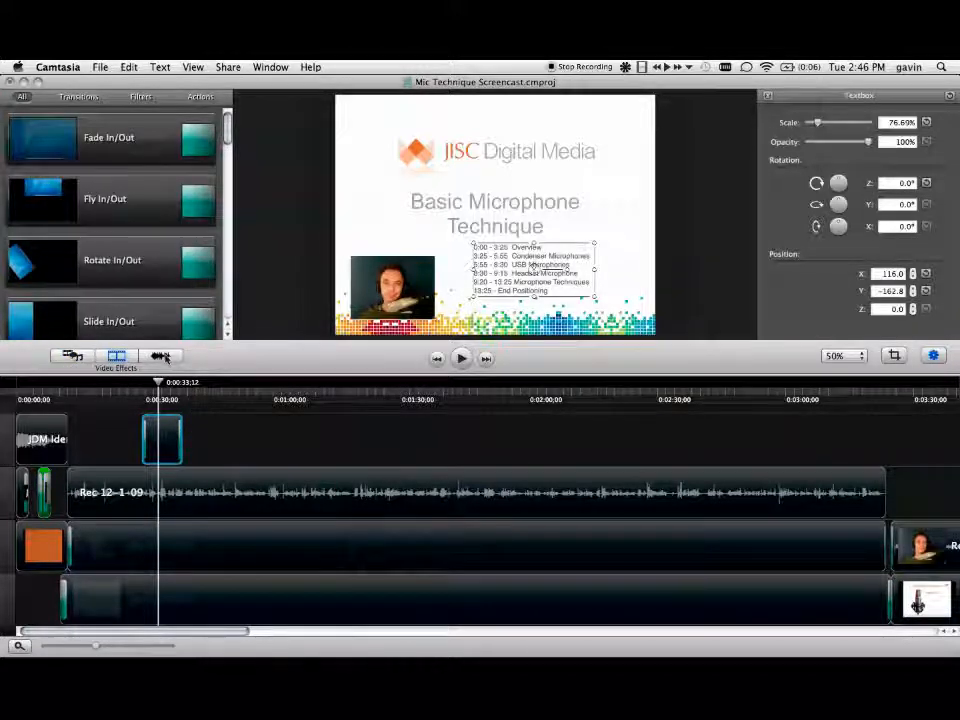
{"action": "left_click", "coordinate": [161, 356]}
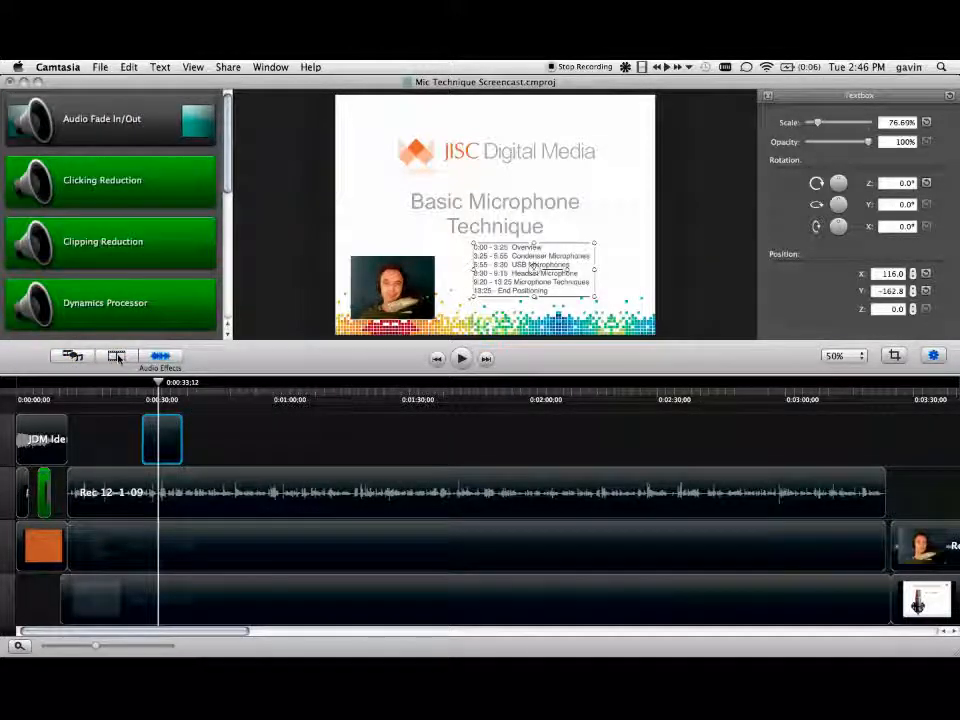
{"action": "left_click", "coordinate": [116, 356]}
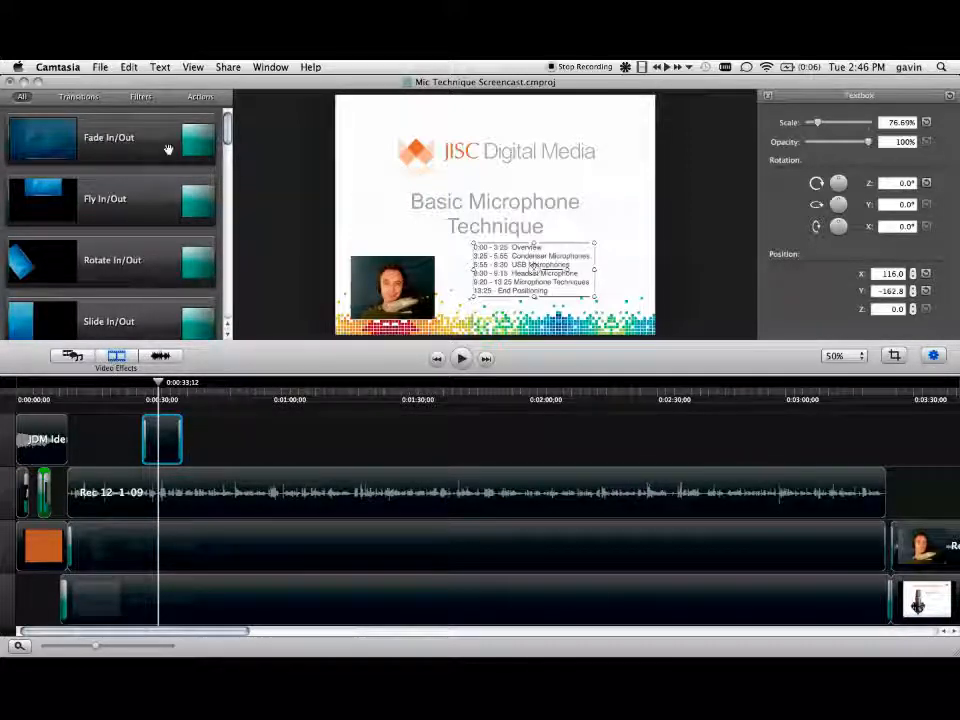
{"action": "left_click_drag", "start_coordinate": [180, 141], "coordinate": [174, 440]}
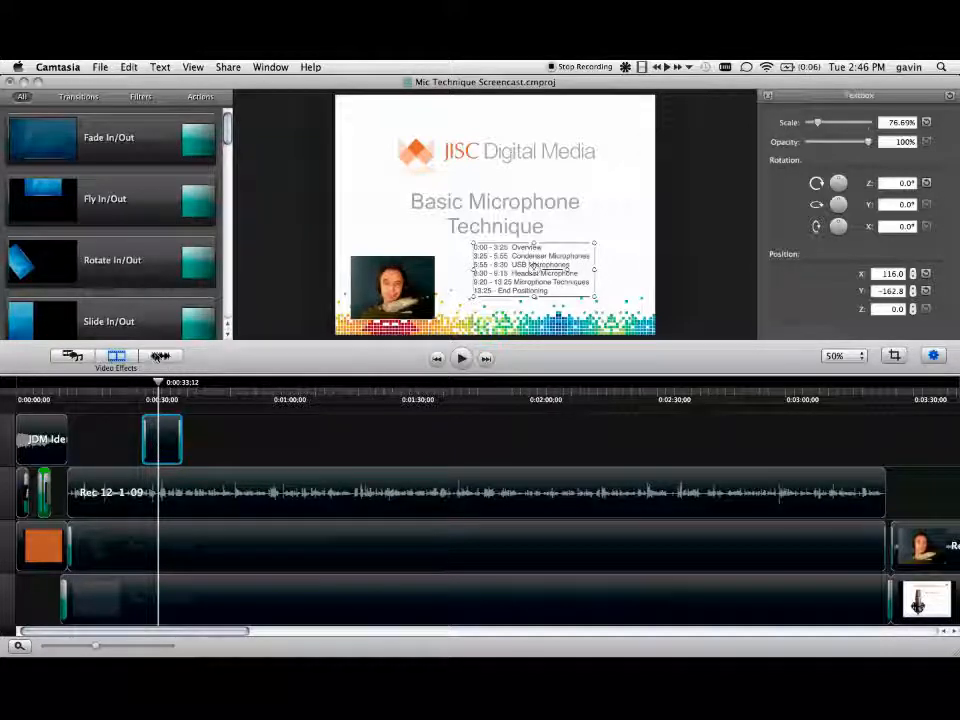
Step: Add an Audio Fade In/Out transition to the end of the Rec 12-1-09 audio clip
{"action": "left_click", "coordinate": [160, 356]}
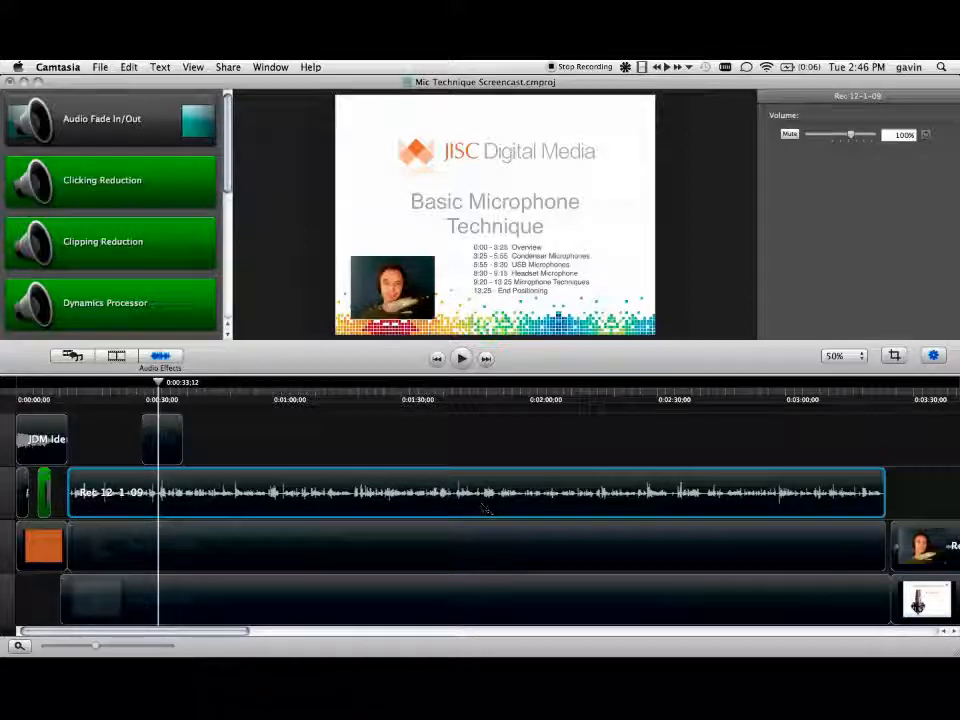
{"action": "left_click_drag", "start_coordinate": [192, 121], "coordinate": [877, 491]}
{"action": "left_click", "coordinate": [877, 491]}
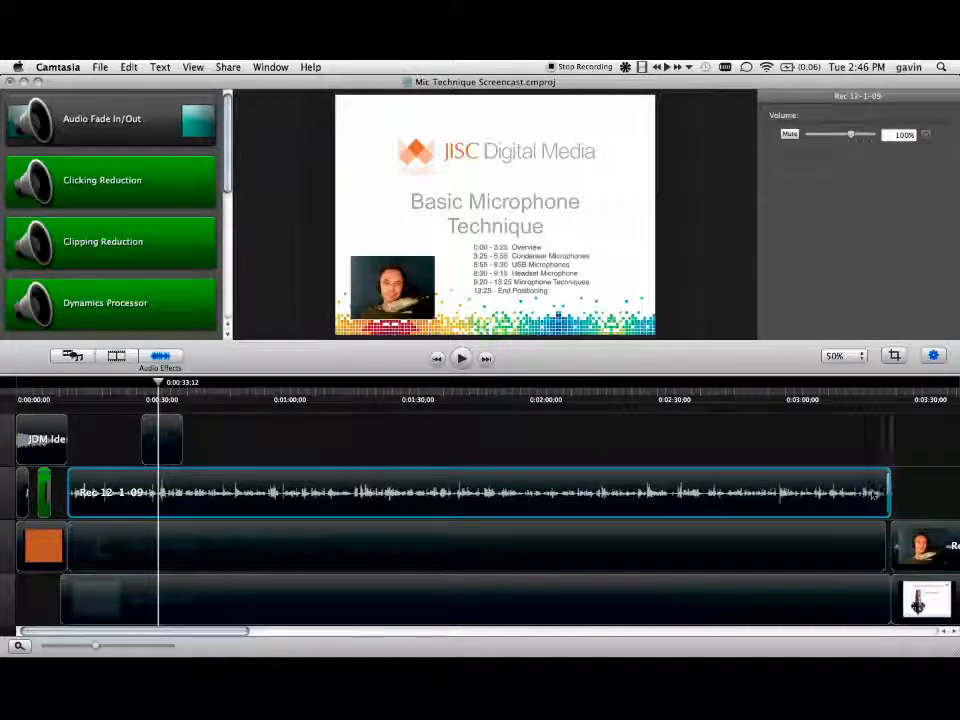
{"action": "mouse_move", "coordinate": [877, 491]}
{"action": "left_mouse_down"}
{"action": "mouse_move", "coordinate": [857, 494]}
{"action": "mouse_move", "coordinate": [888, 493]}
{"action": "left_mouse_up"}
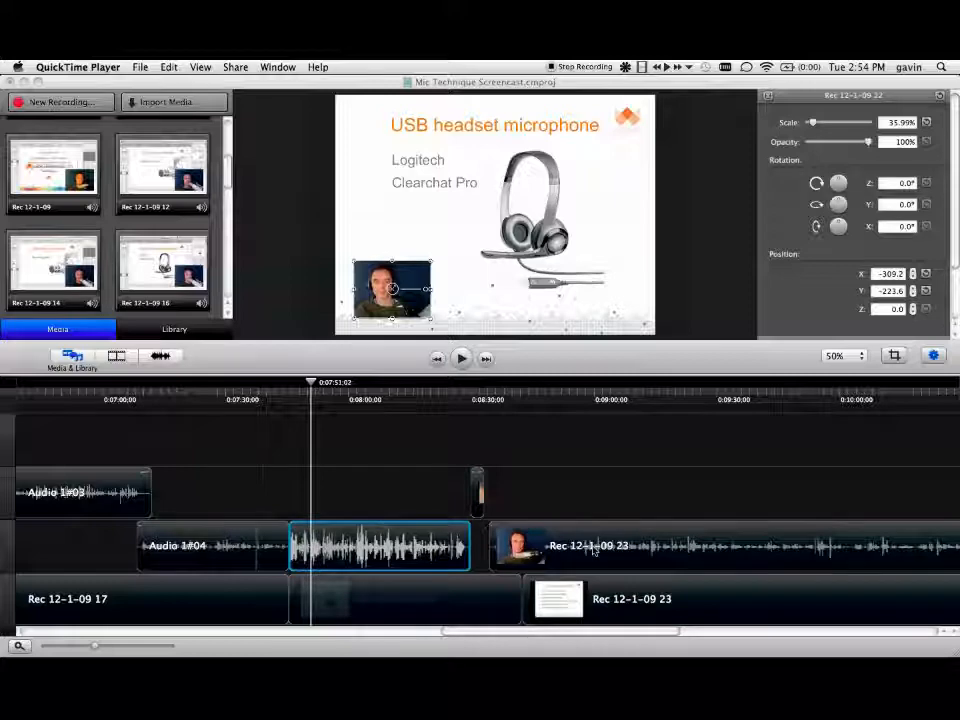
Step: Examine the Rec 12-1-09 22 and 23 clips and scrub back from about 7:50 to 5:55 in a wider timeline view
{"action": "left_click", "coordinate": [624, 543]}
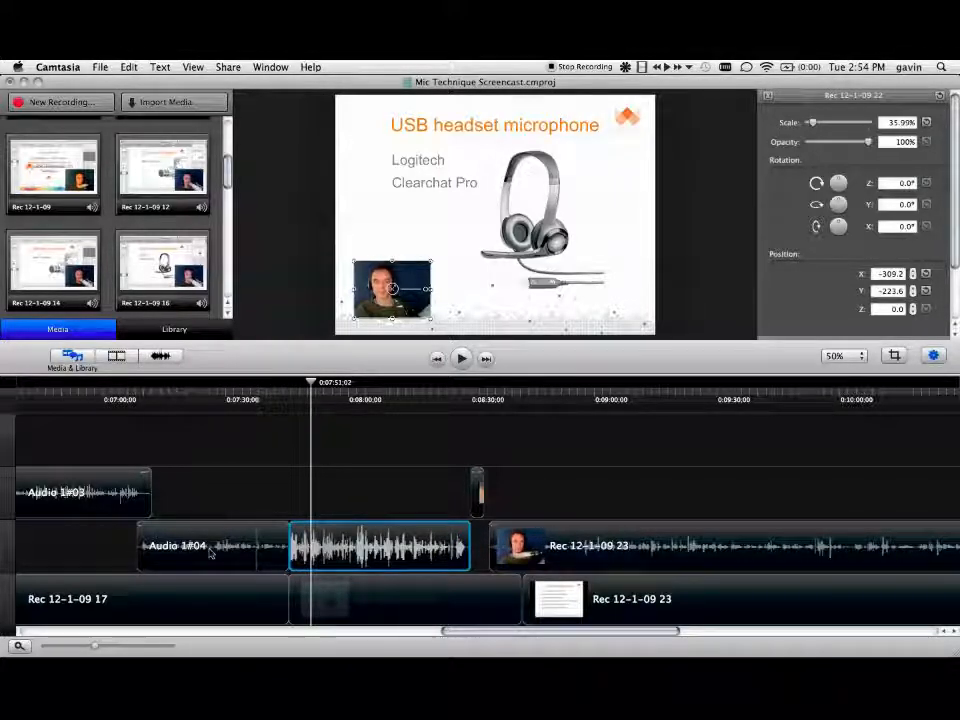
{"action": "left_click", "coordinate": [437, 598]}
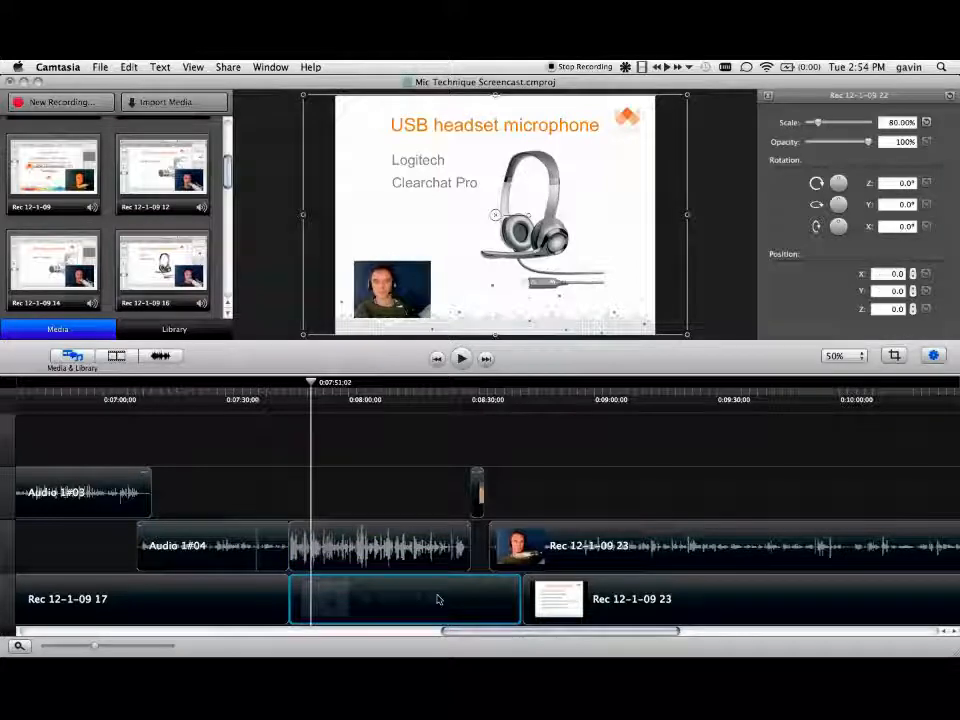
{"action": "left_click", "coordinate": [652, 597]}
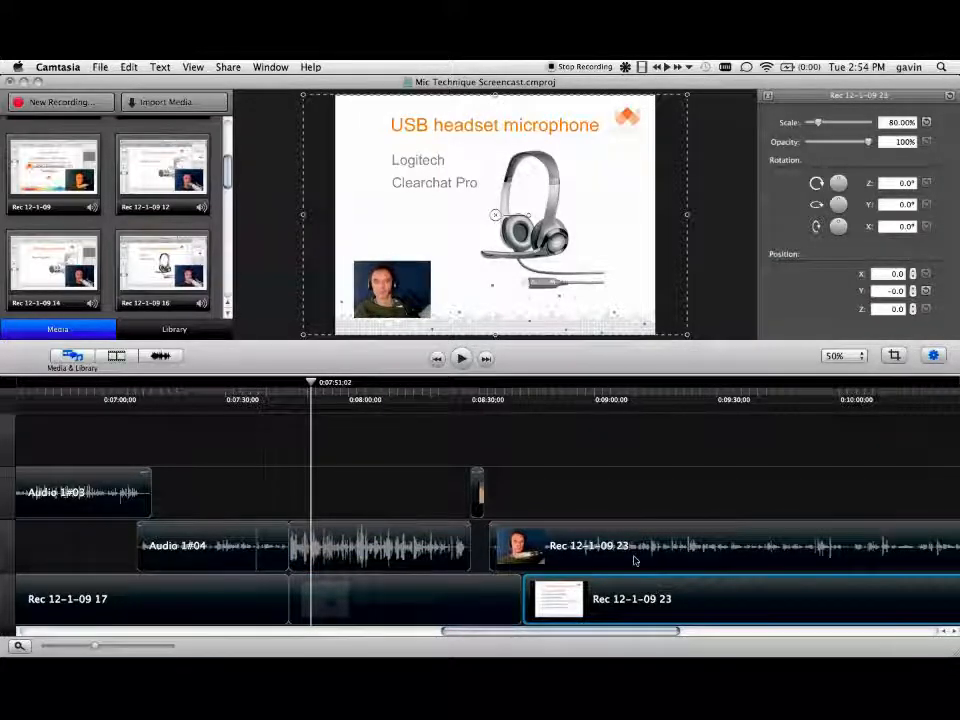
{"action": "left_click", "coordinate": [633, 560]}
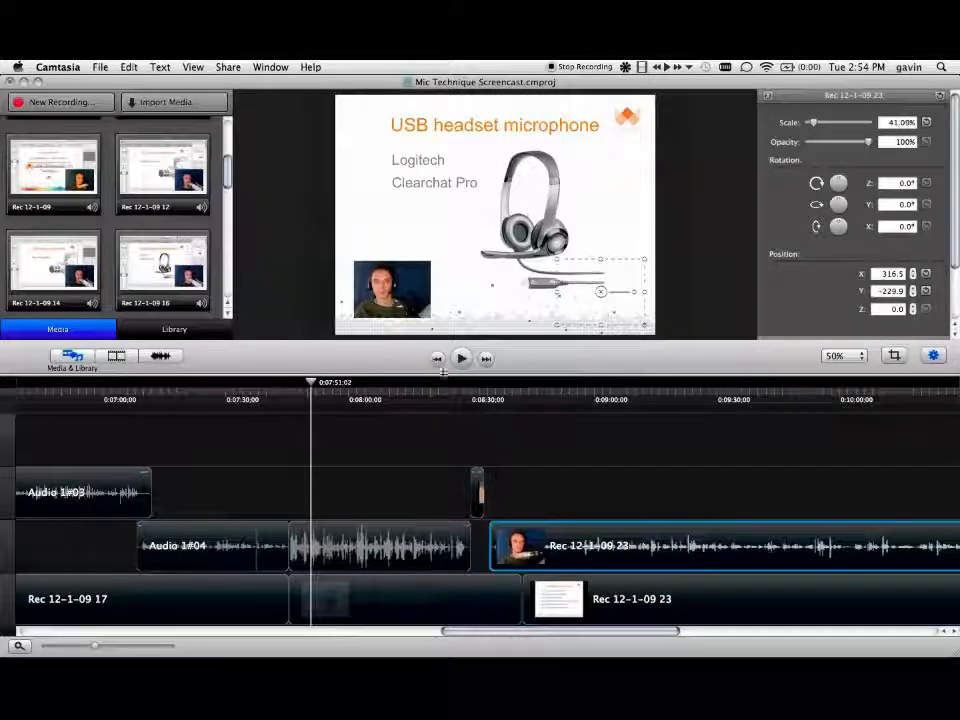
{"action": "left_click_drag", "start_coordinate": [311, 384], "coordinate": [352, 386]}
{"action": "left_click_drag", "start_coordinate": [374, 391], "coordinate": [307, 396]}
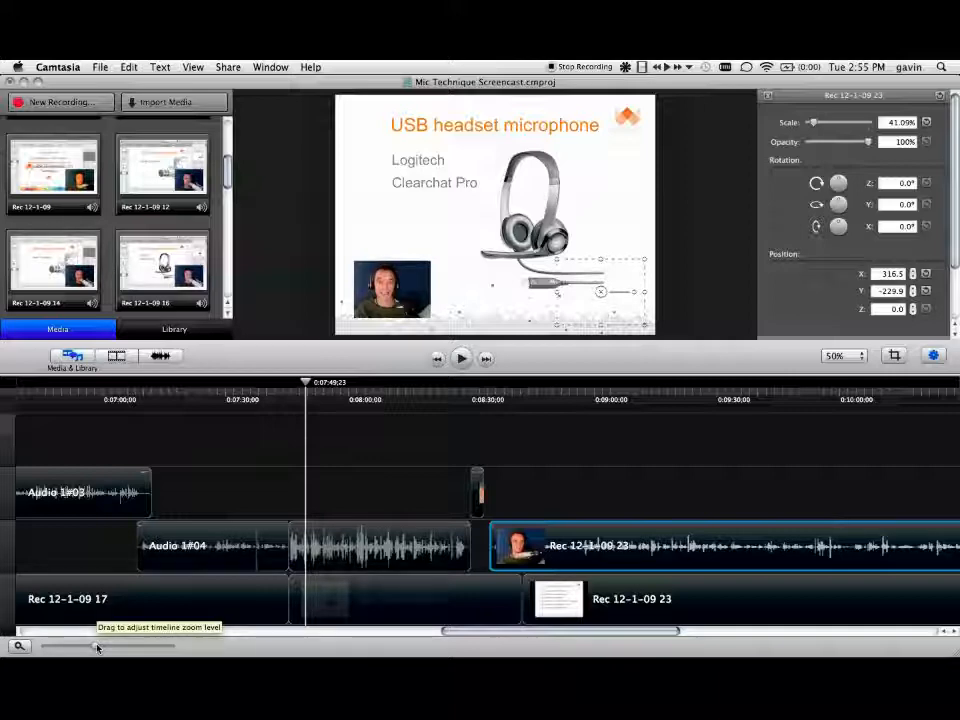
{"action": "mouse_move", "coordinate": [97, 648]}
{"action": "left_mouse_down"}
{"action": "mouse_move", "coordinate": [107, 648]}
{"action": "mouse_move", "coordinate": [82, 648]}
{"action": "left_mouse_up"}
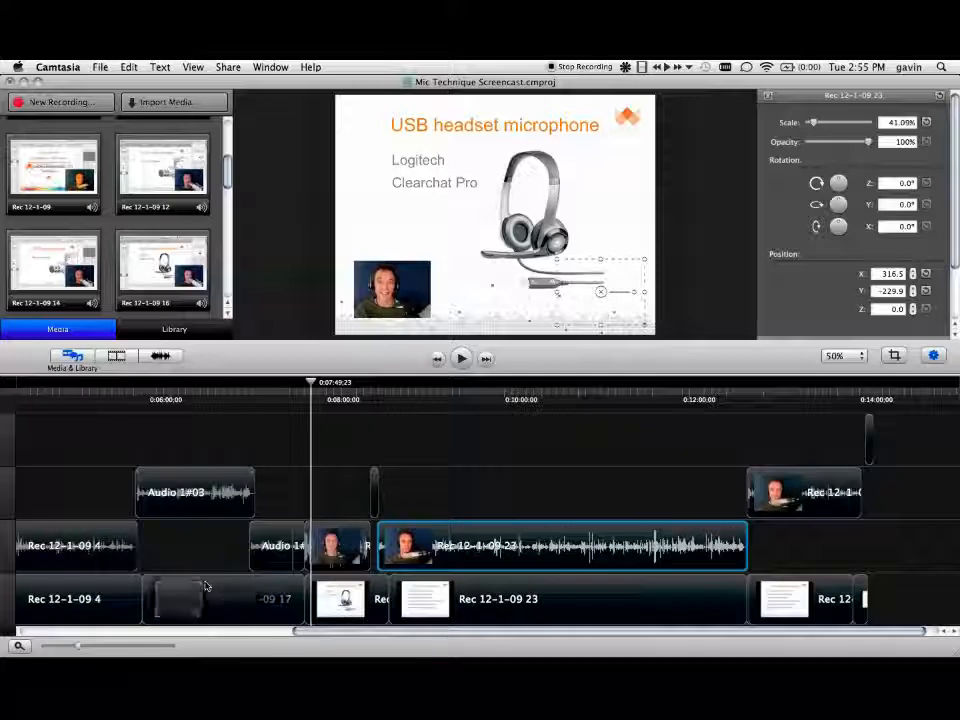
{"action": "left_click_drag", "start_coordinate": [311, 386], "coordinate": [234, 407]}
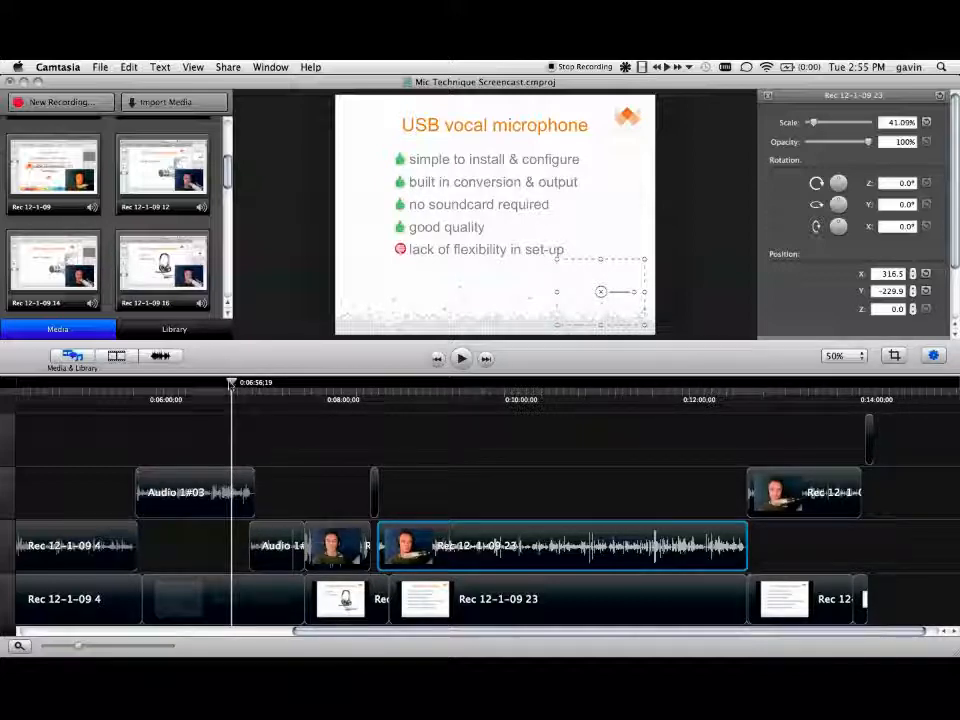
{"action": "left_click_drag", "start_coordinate": [232, 407], "coordinate": [140, 407]}
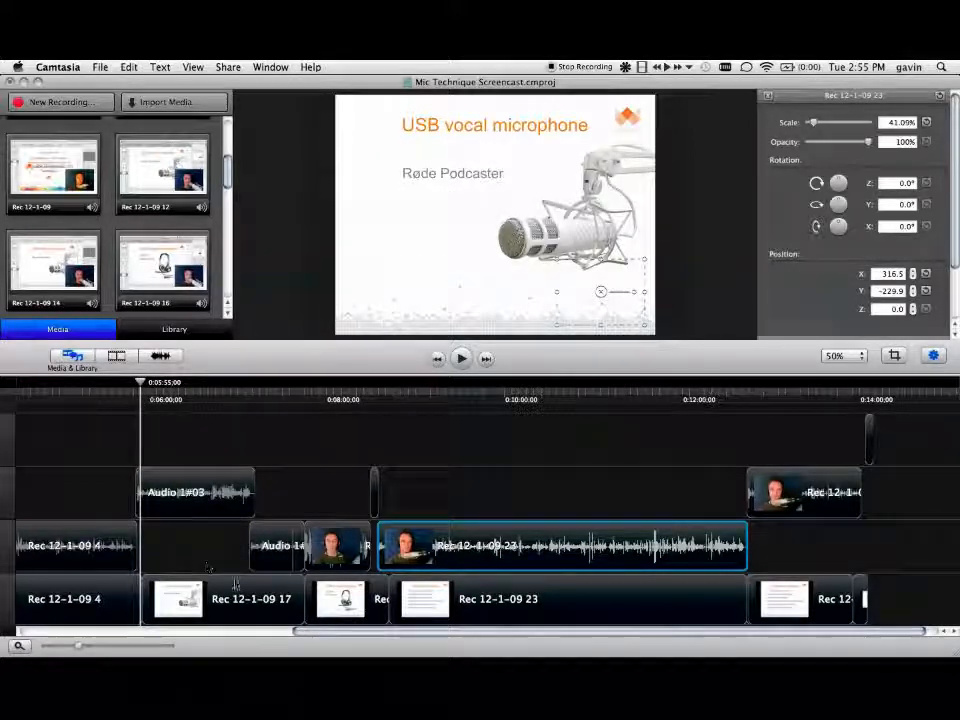
{"action": "left_click_drag", "start_coordinate": [290, 628], "coordinate": [183, 630]}
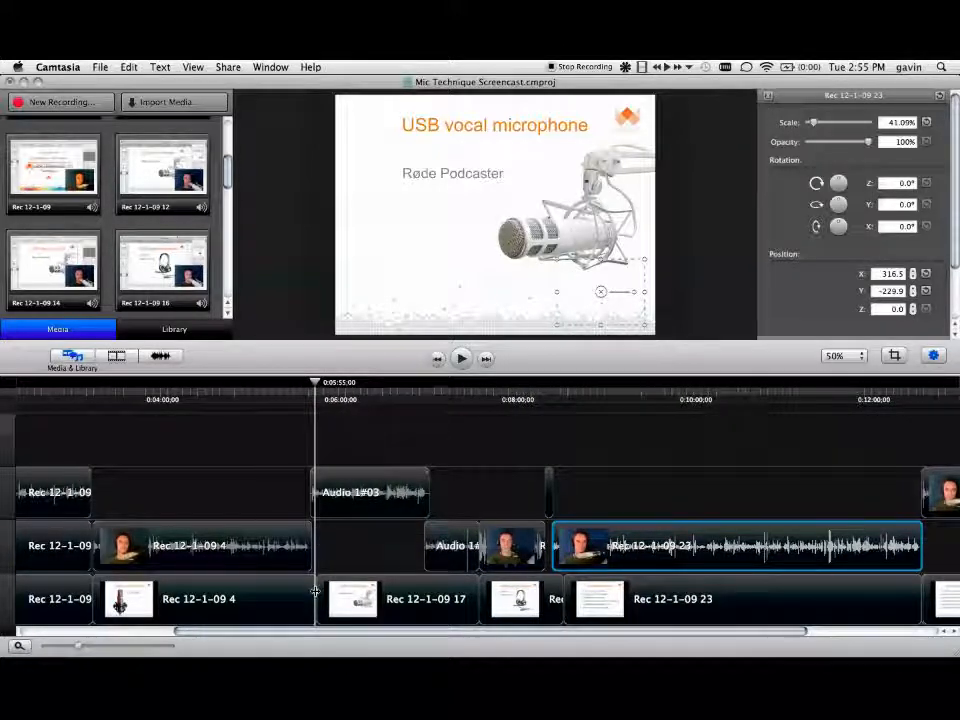
Step: Split all clips at about 6:18, partway through the Audio 1#03 clip
{"action": "left_click_drag", "start_coordinate": [318, 386], "coordinate": [352, 386]}
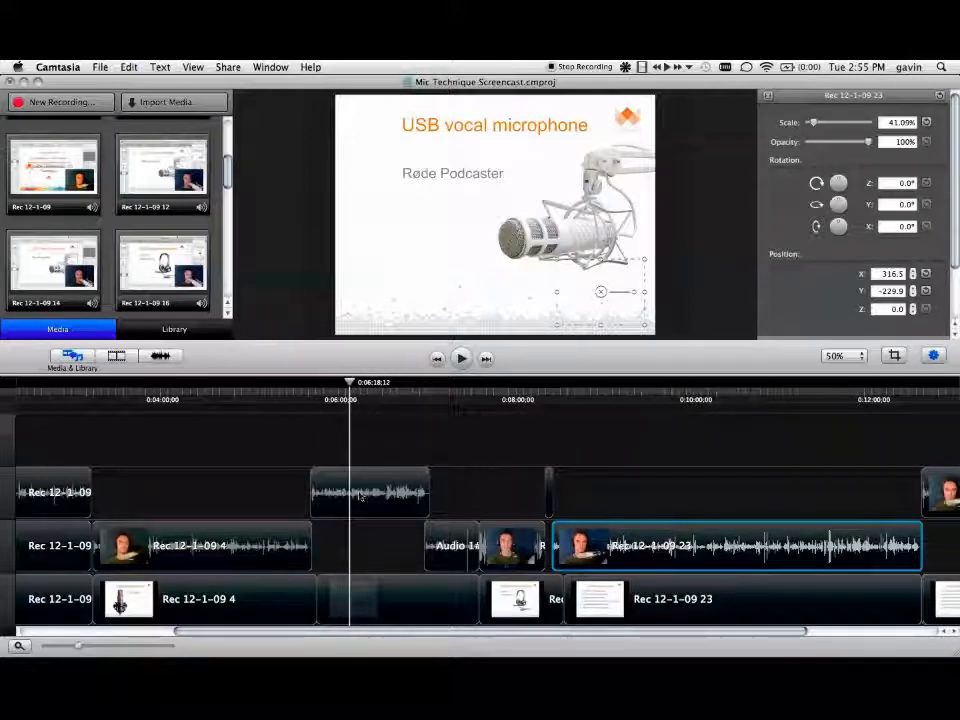
{"action": "left_click", "coordinate": [100, 67]}
{"action": "mouse_move", "coordinate": [125, 70]}
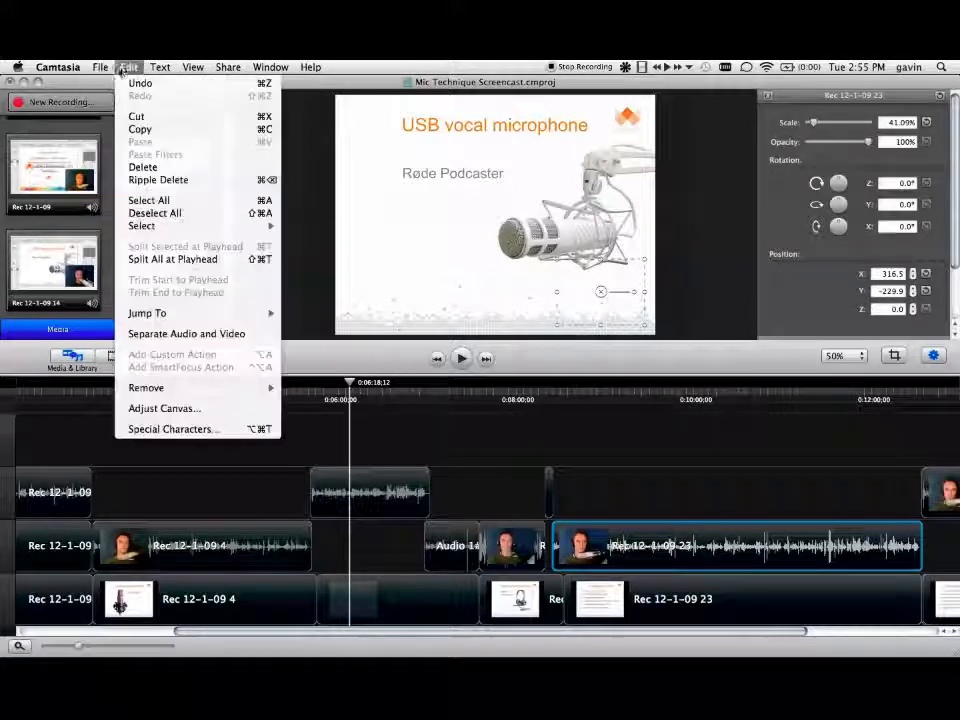
{"action": "left_click", "coordinate": [140, 259]}
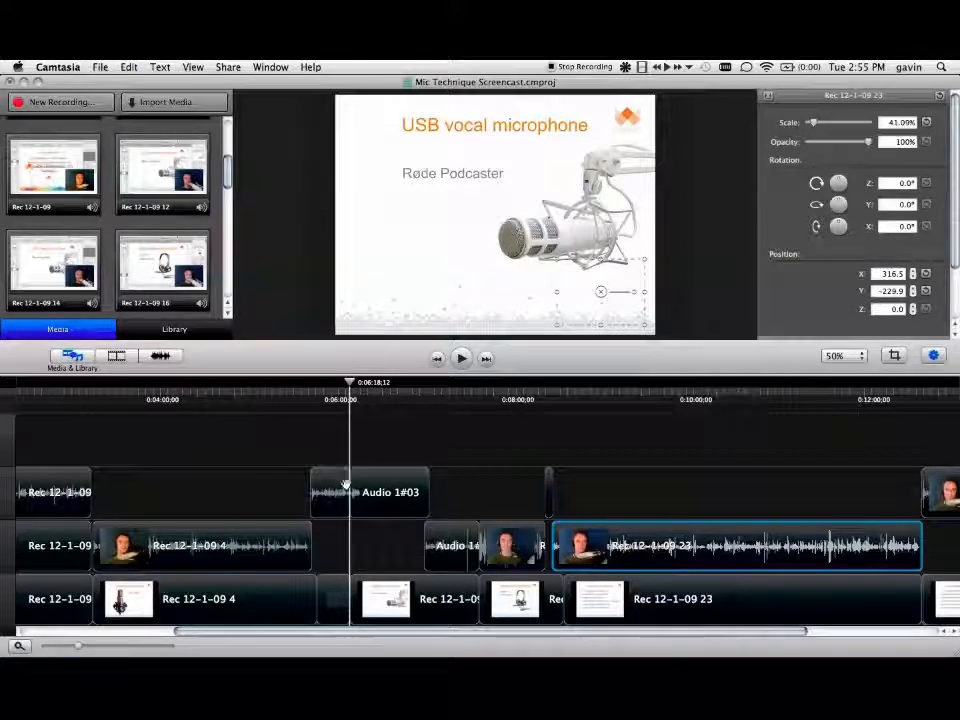
Step: Remove the second part of the Audio 1#03 clip, paste it back at the playhead, and undo these edits together with the split
{"action": "left_click", "coordinate": [378, 503]}
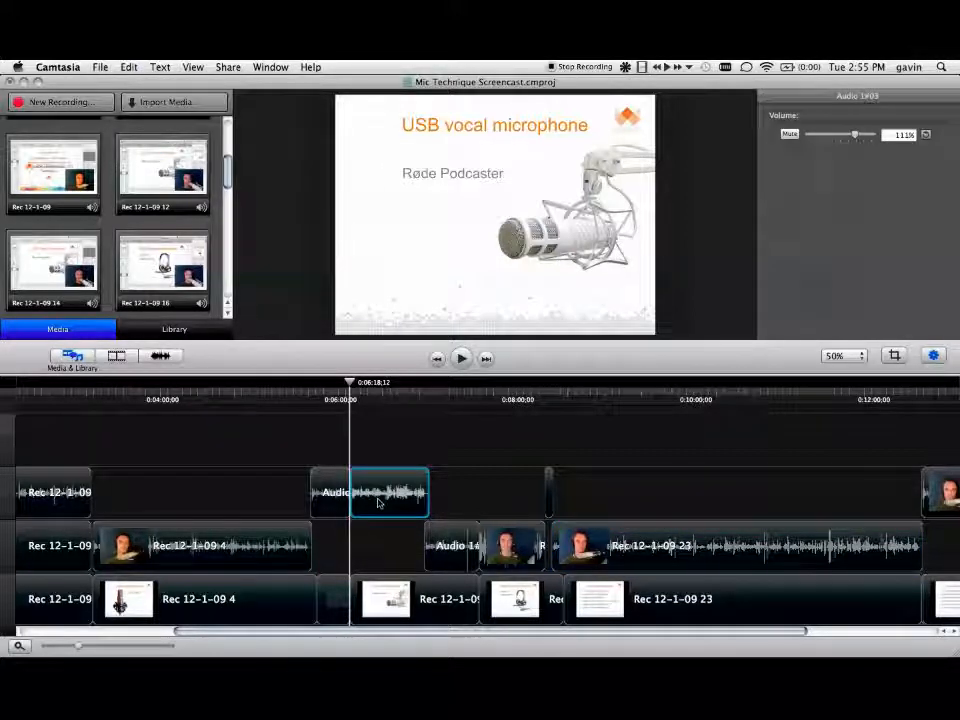
{"action": "key", "text": "Delete"}
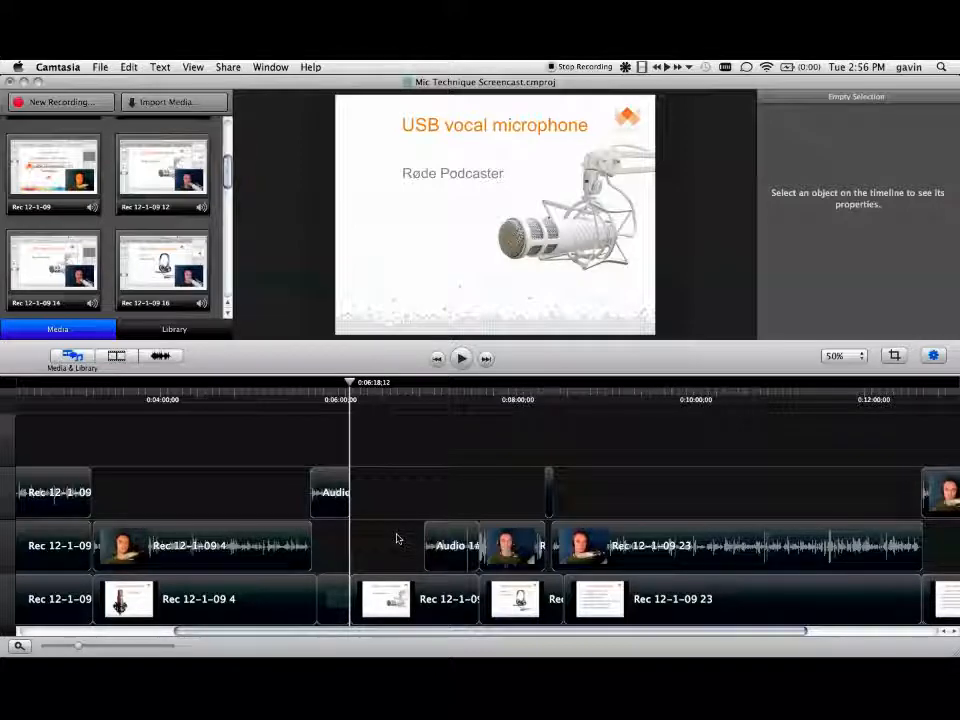
{"action": "key", "text": "super+v"}
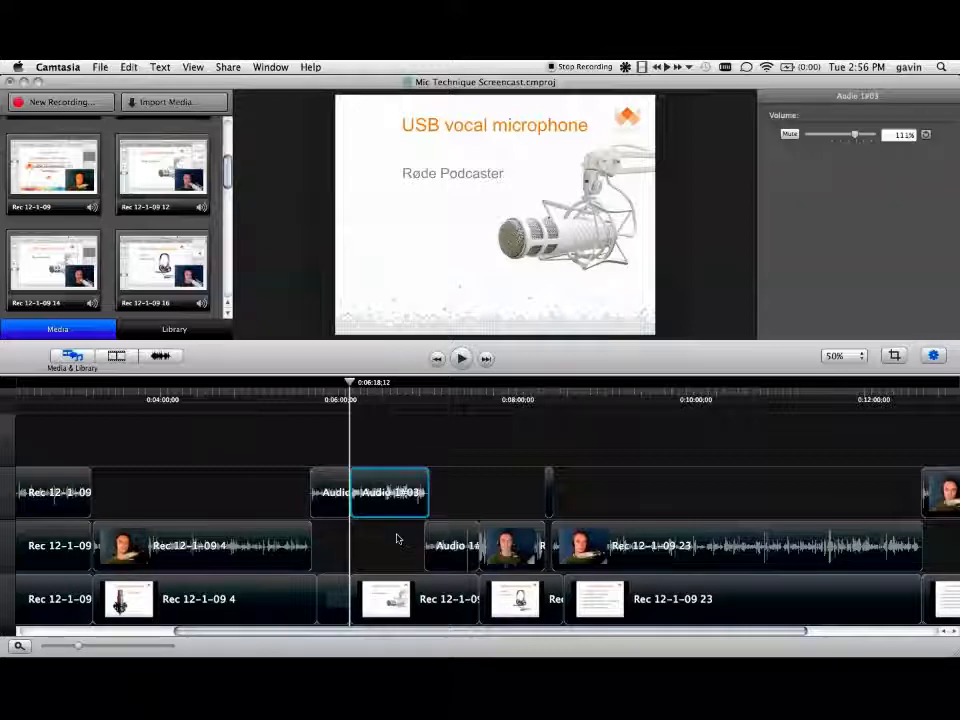
{"action": "key", "text": "super+z"}
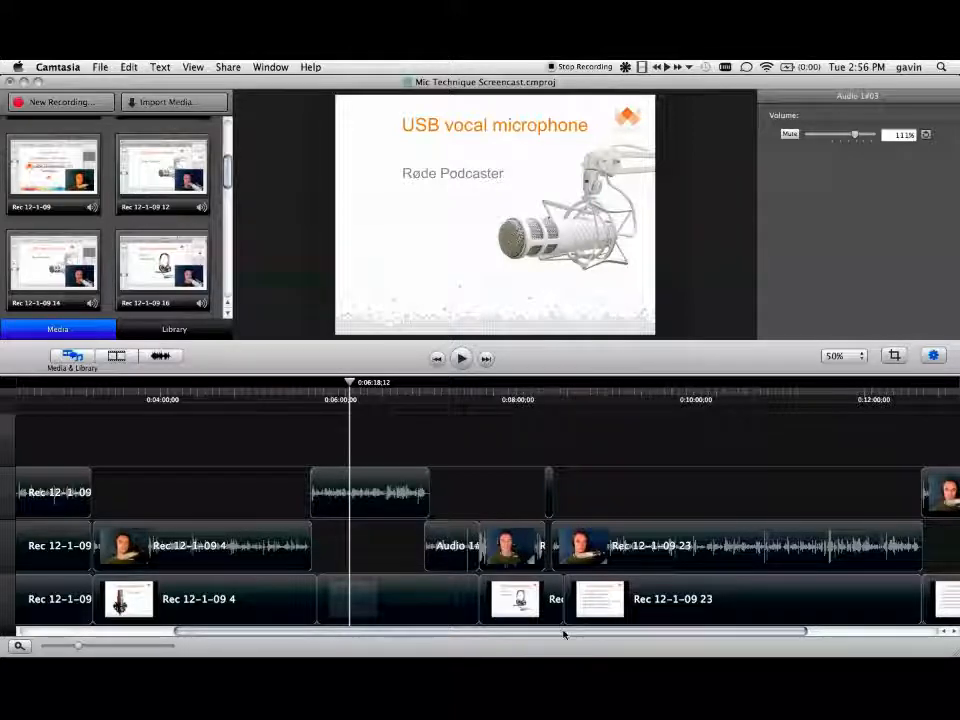
Step: Scrub the playhead to the closing slide and end logo at about 14:03 and 14:08, and return to about 0:05
{"action": "left_click_drag", "start_coordinate": [563, 633], "coordinate": [737, 633]}
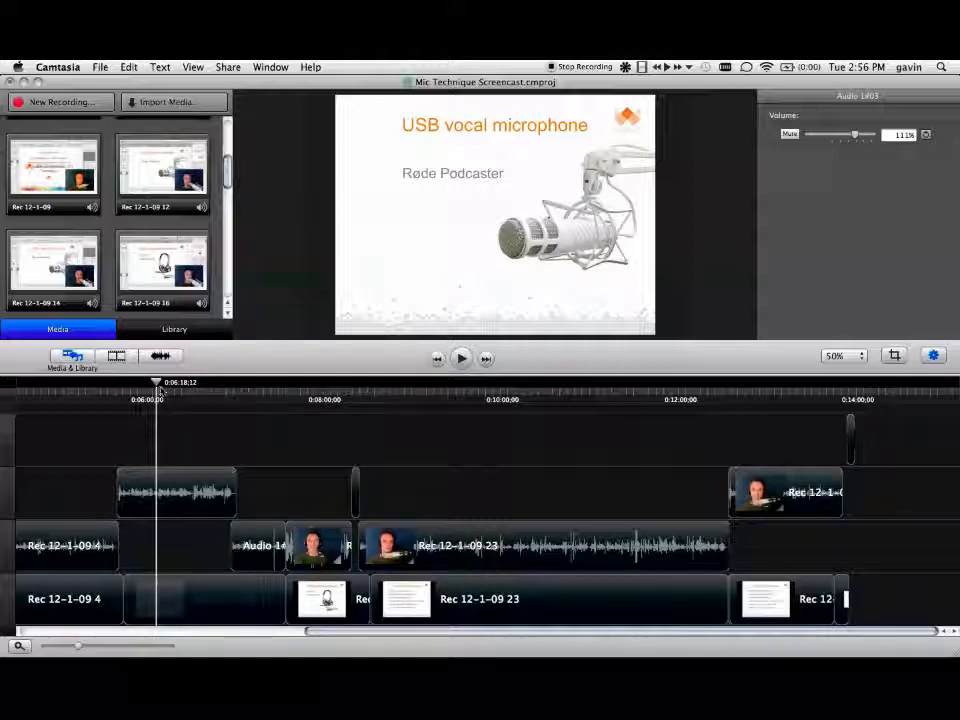
{"action": "left_click_drag", "start_coordinate": [156, 383], "coordinate": [848, 458]}
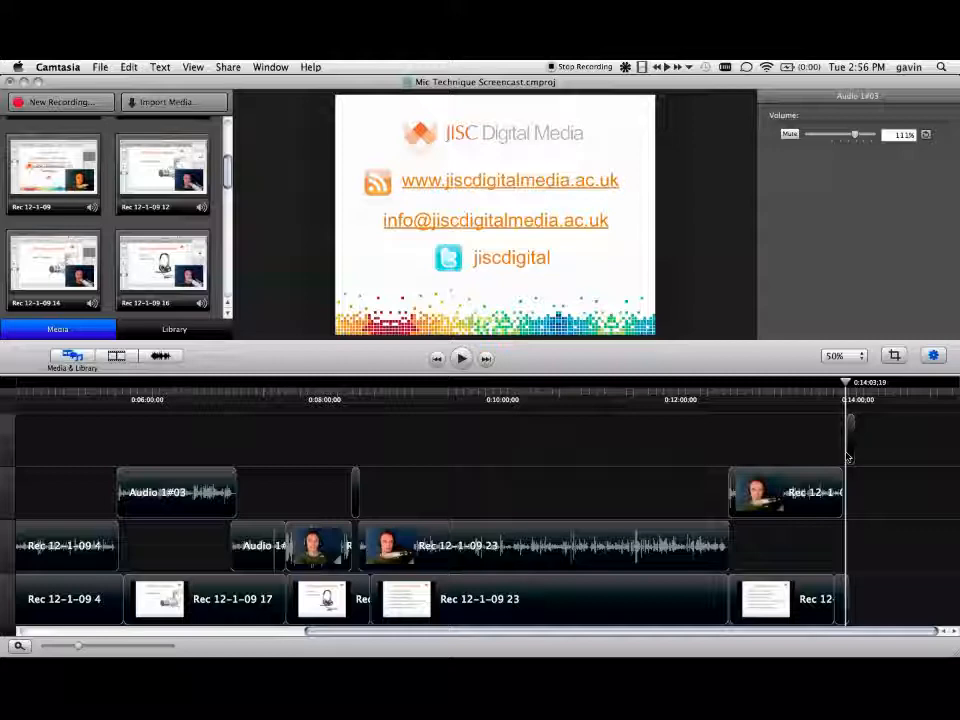
{"action": "left_click_drag", "start_coordinate": [848, 384], "coordinate": [855, 384]}
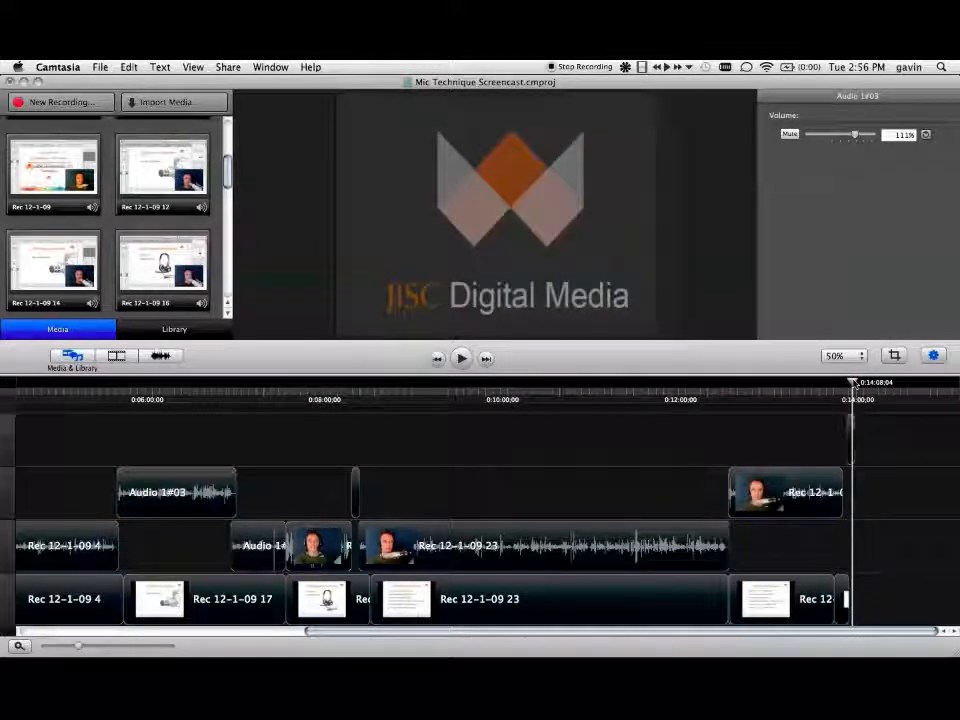
{"action": "left_click_drag", "start_coordinate": [512, 636], "coordinate": [43, 640]}
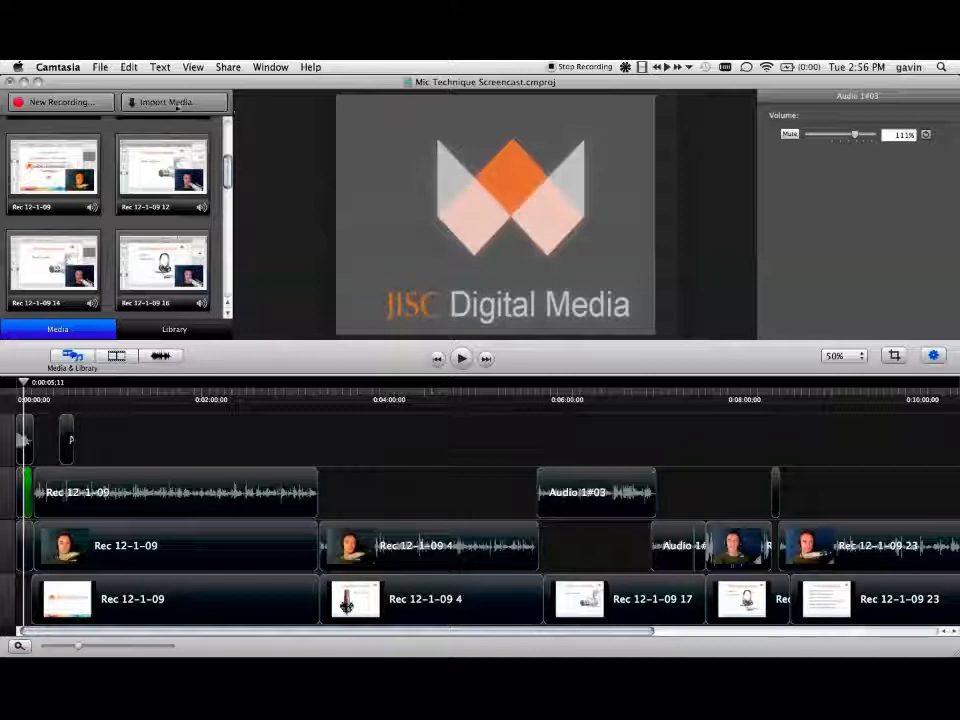
Step: Select DSCF0412.JPG on the Desktop as media to import, and cancel the import
{"action": "left_click", "coordinate": [176, 104]}
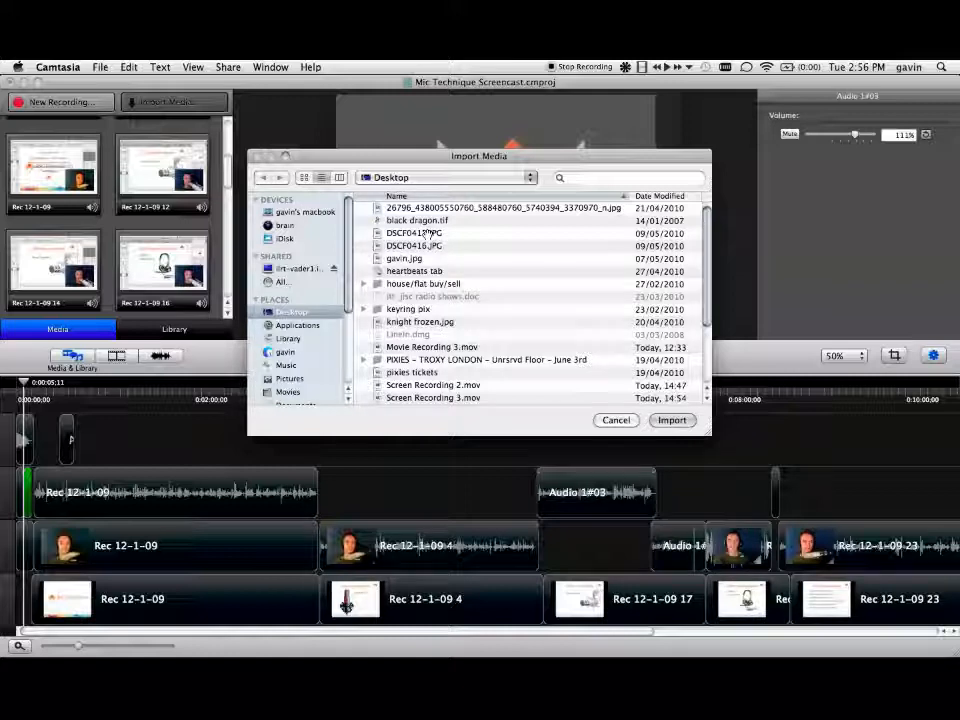
{"action": "left_click", "coordinate": [428, 232]}
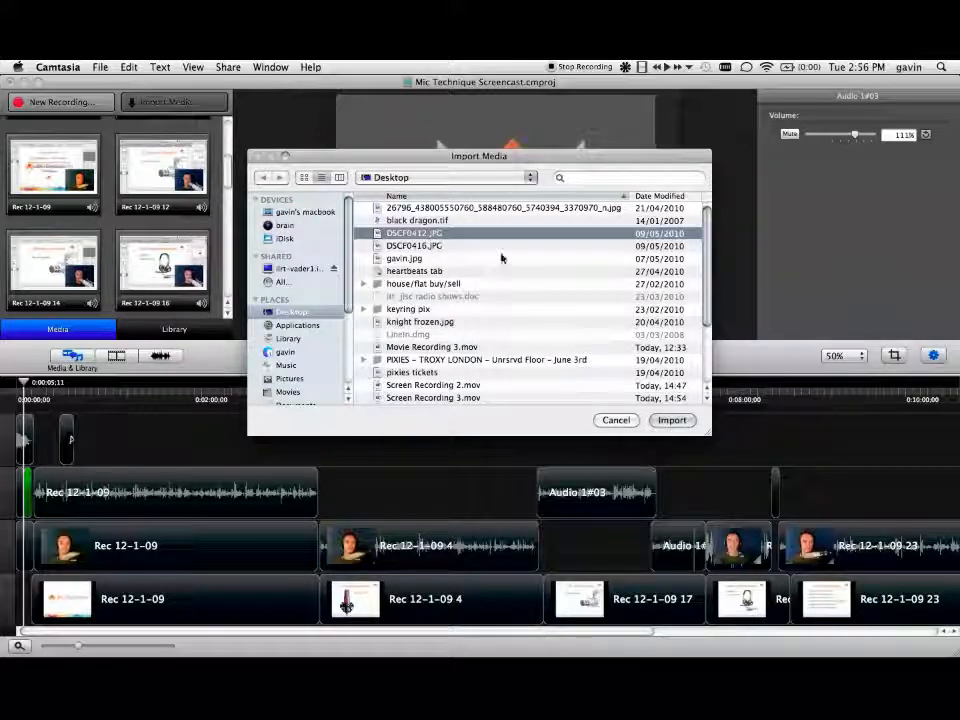
{"action": "left_click", "coordinate": [615, 420]}
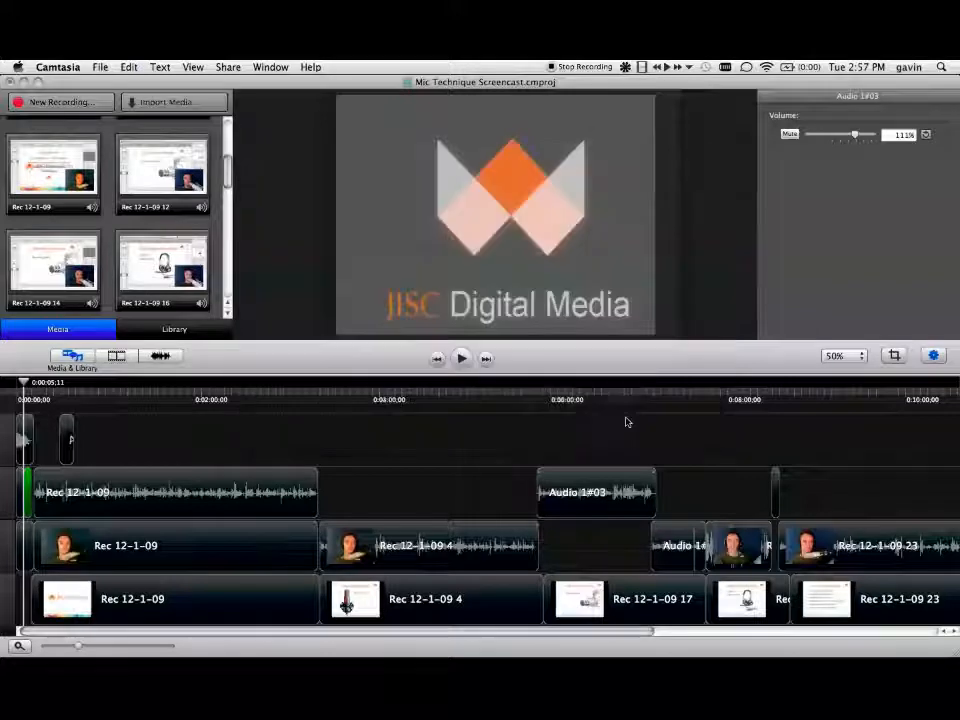